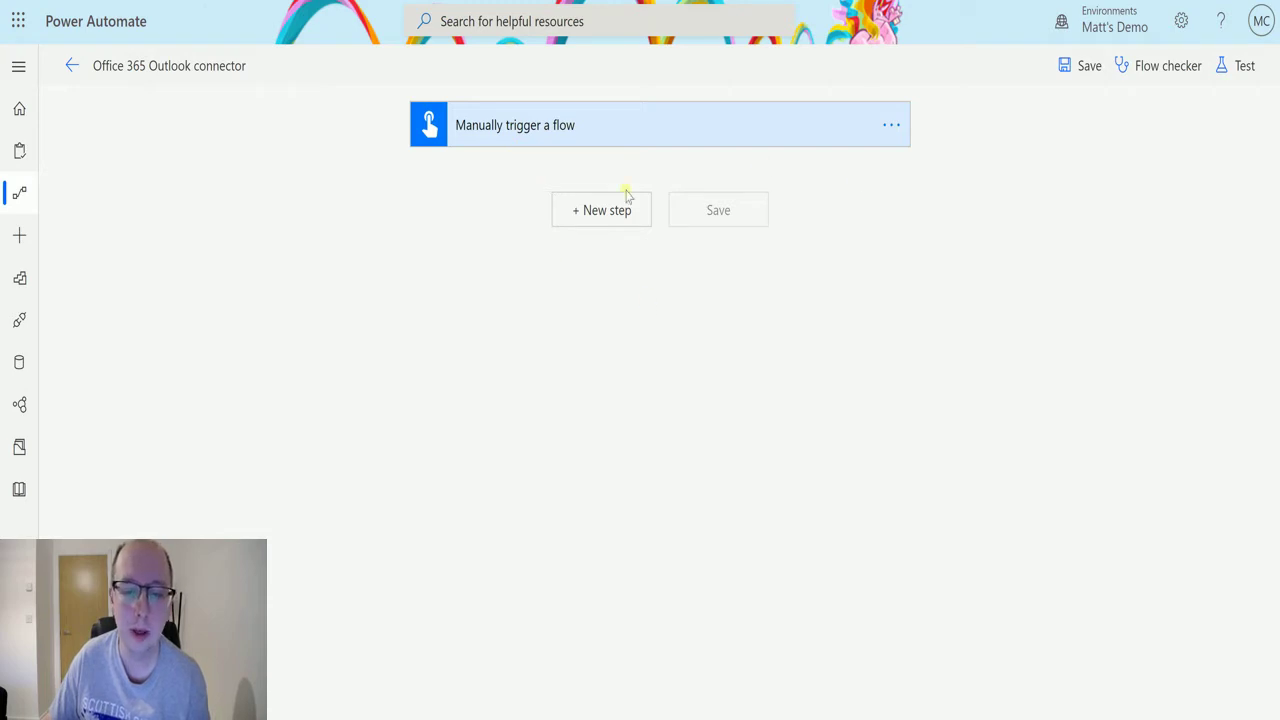
Step: Add the Office 365 Outlook action Set up automatic replies (V2) after the manual trigger
left_click(586, 211)
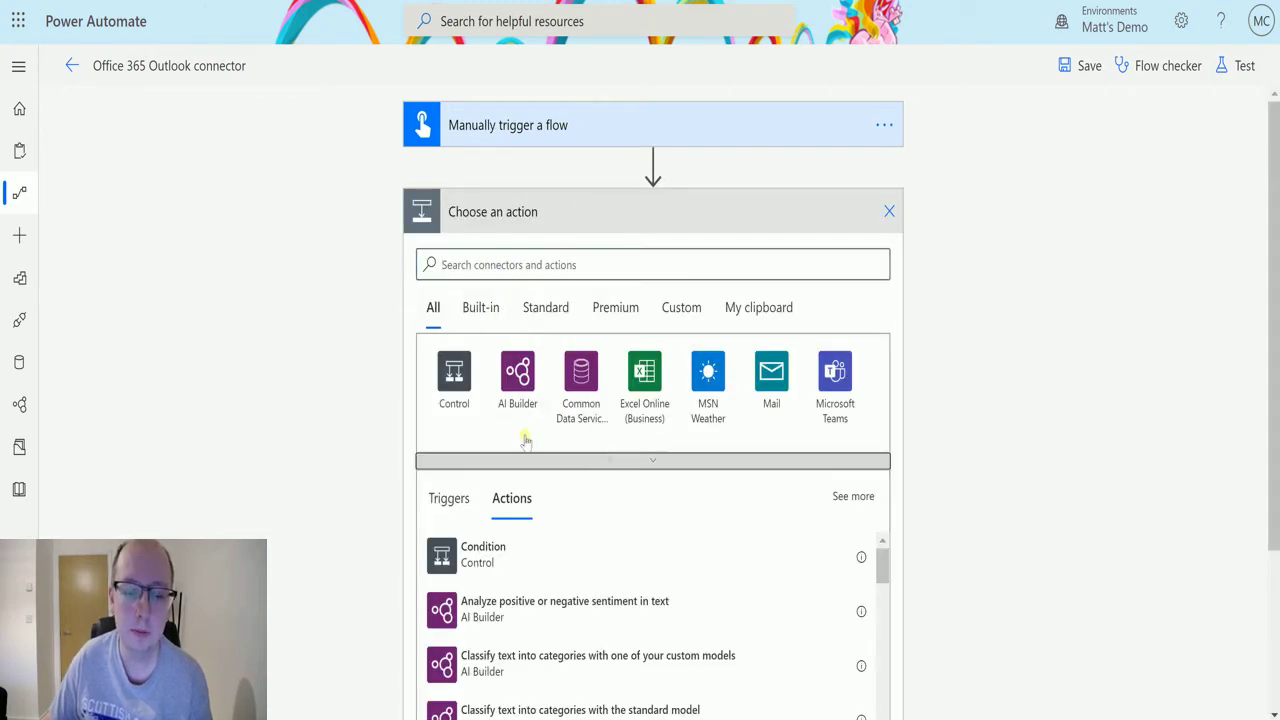
left_click(530, 460)
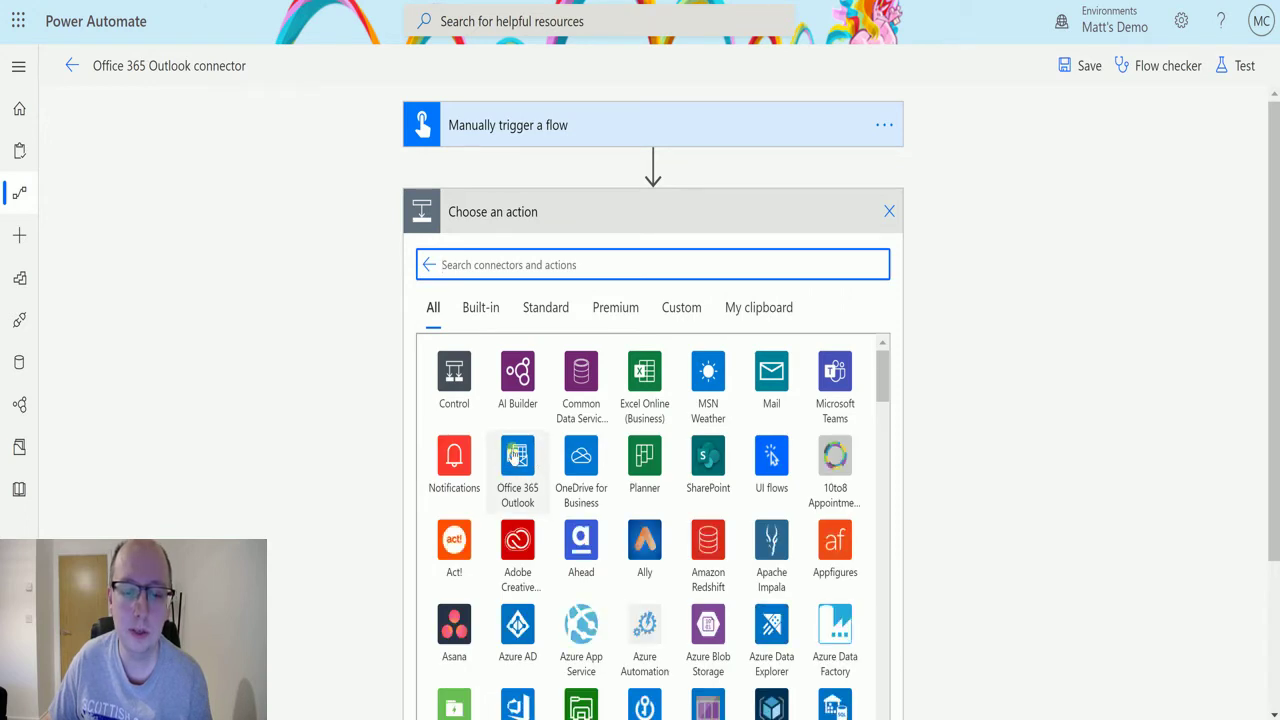
left_click(517, 457)
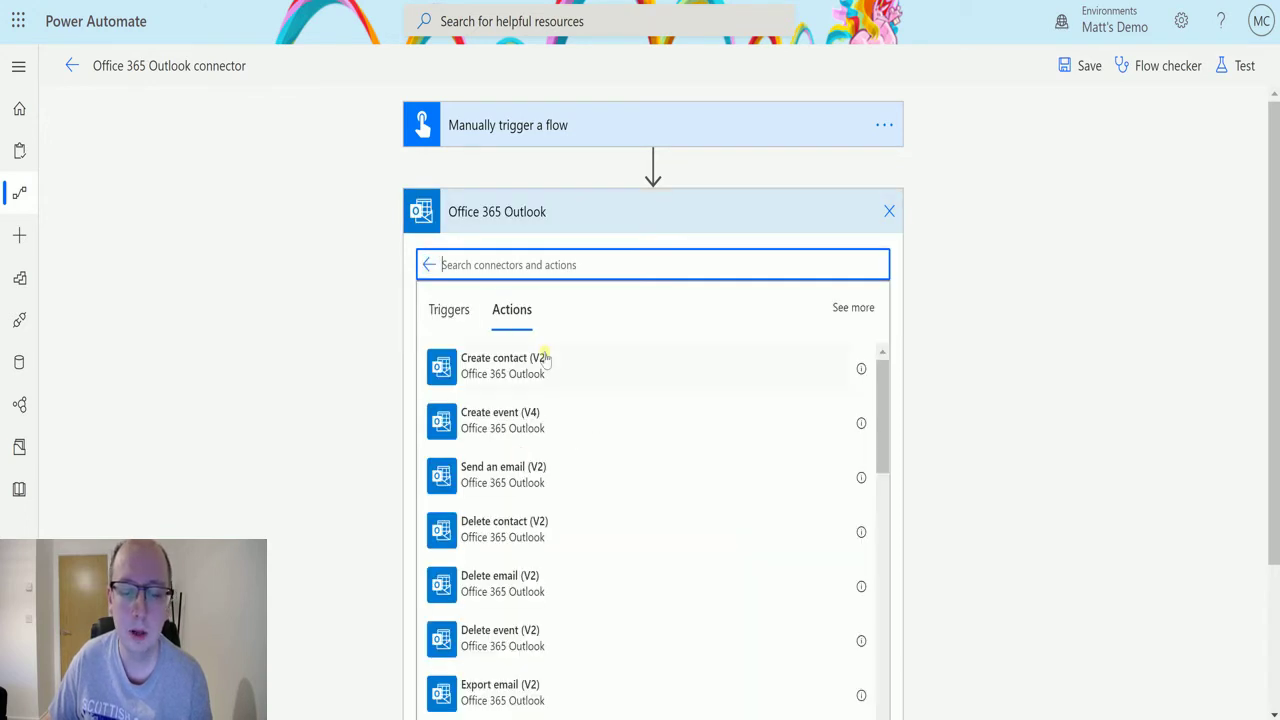
scroll(646, 423, "down", 10)
scroll(783, 388, "down", 5)
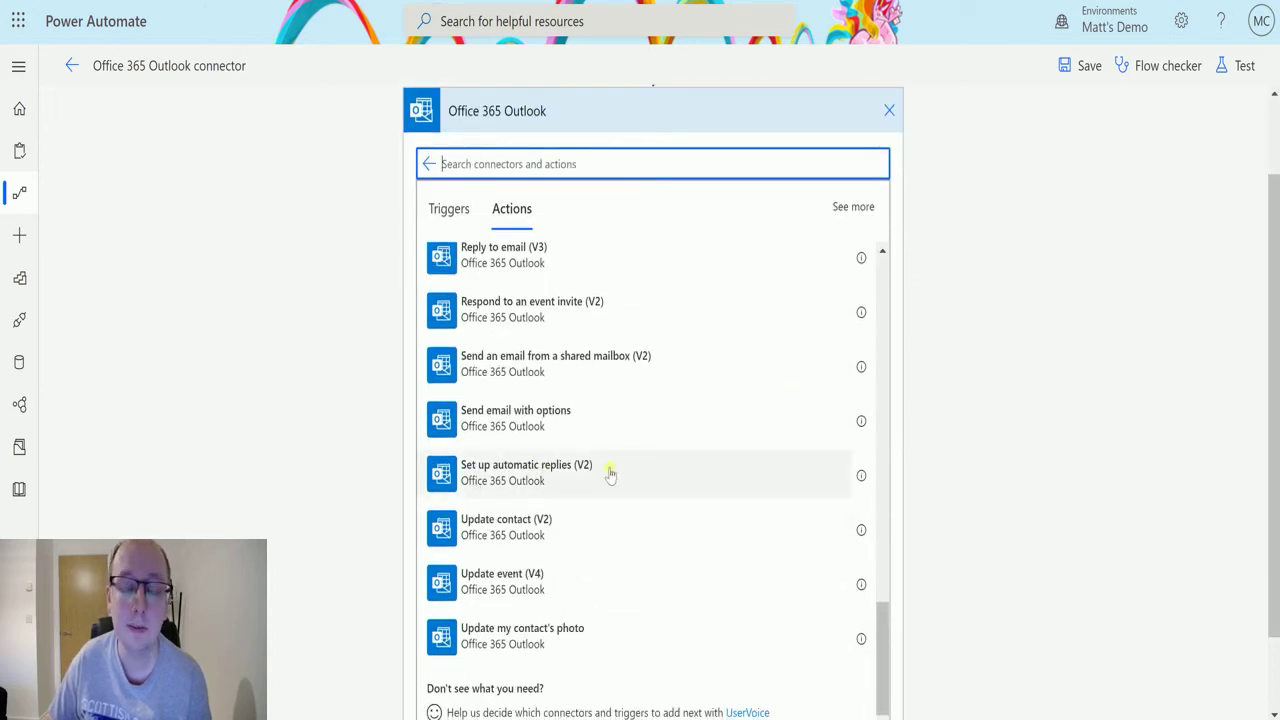
left_click(531, 471)
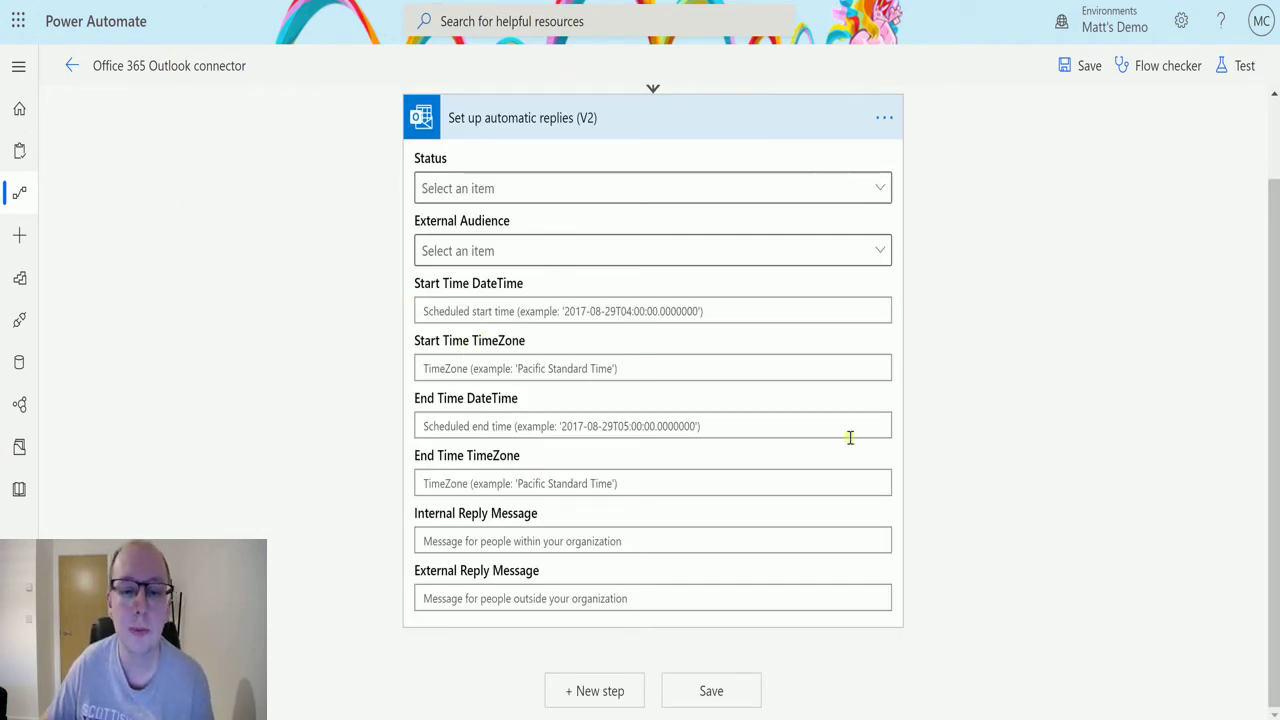
Step: Set the automatic replies Status to Always Enabled and review the External Audience and Status options
left_click(881, 190)
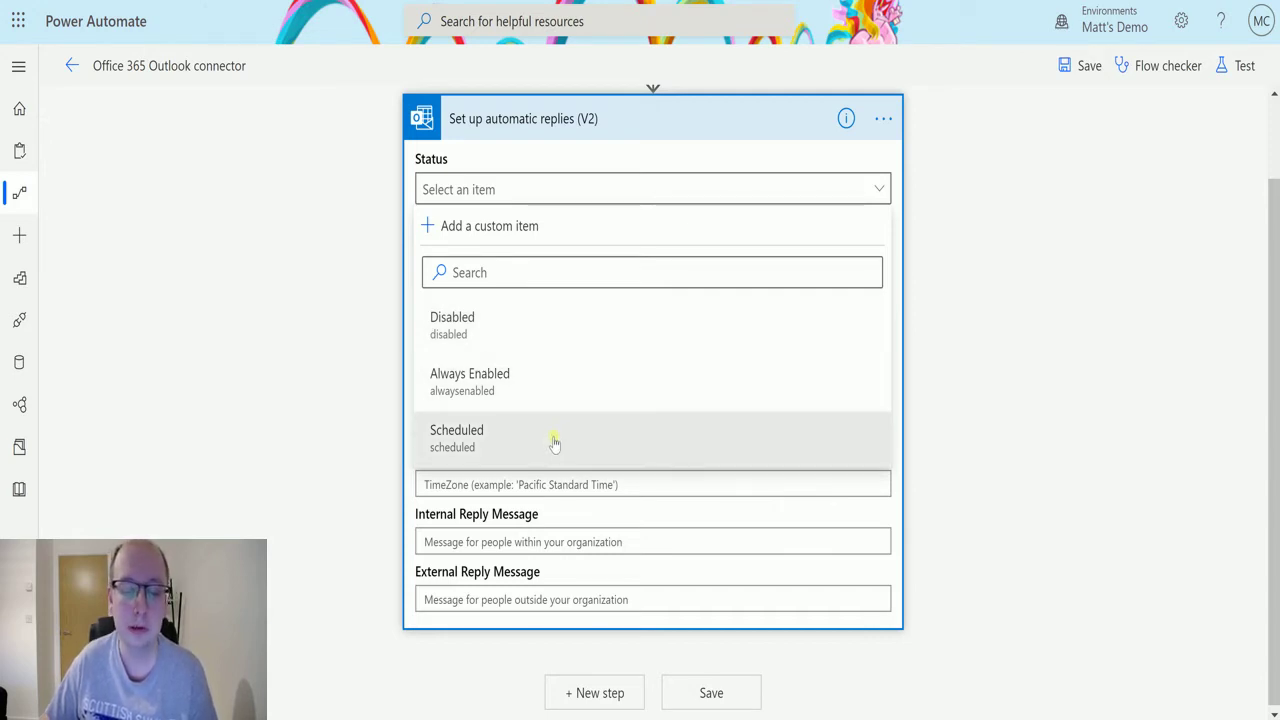
left_click(481, 392)
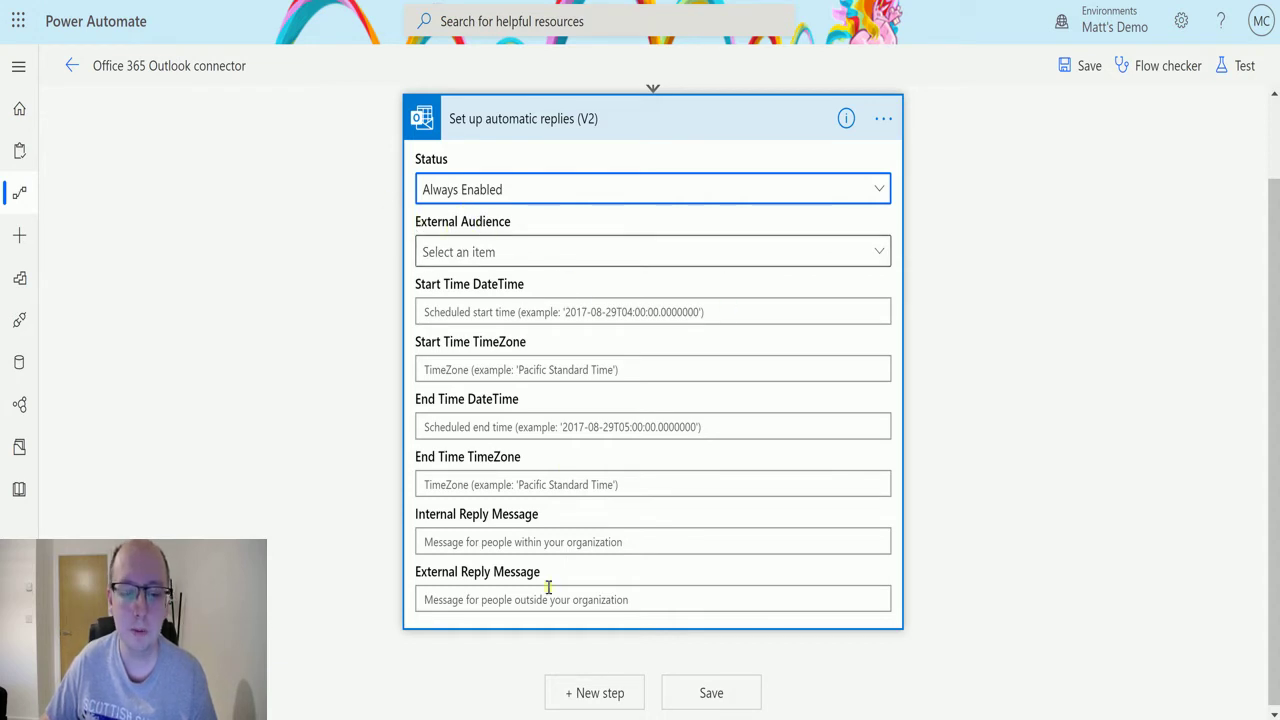
left_click(522, 252)
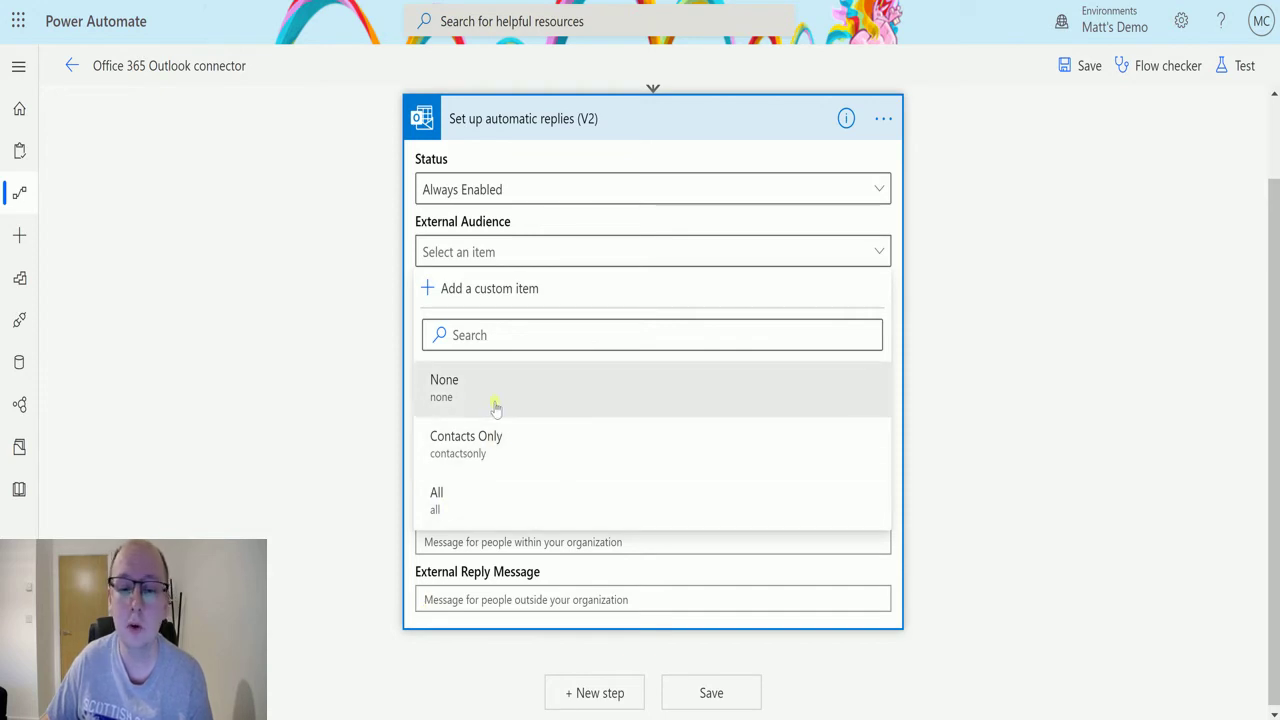
left_click(951, 277)
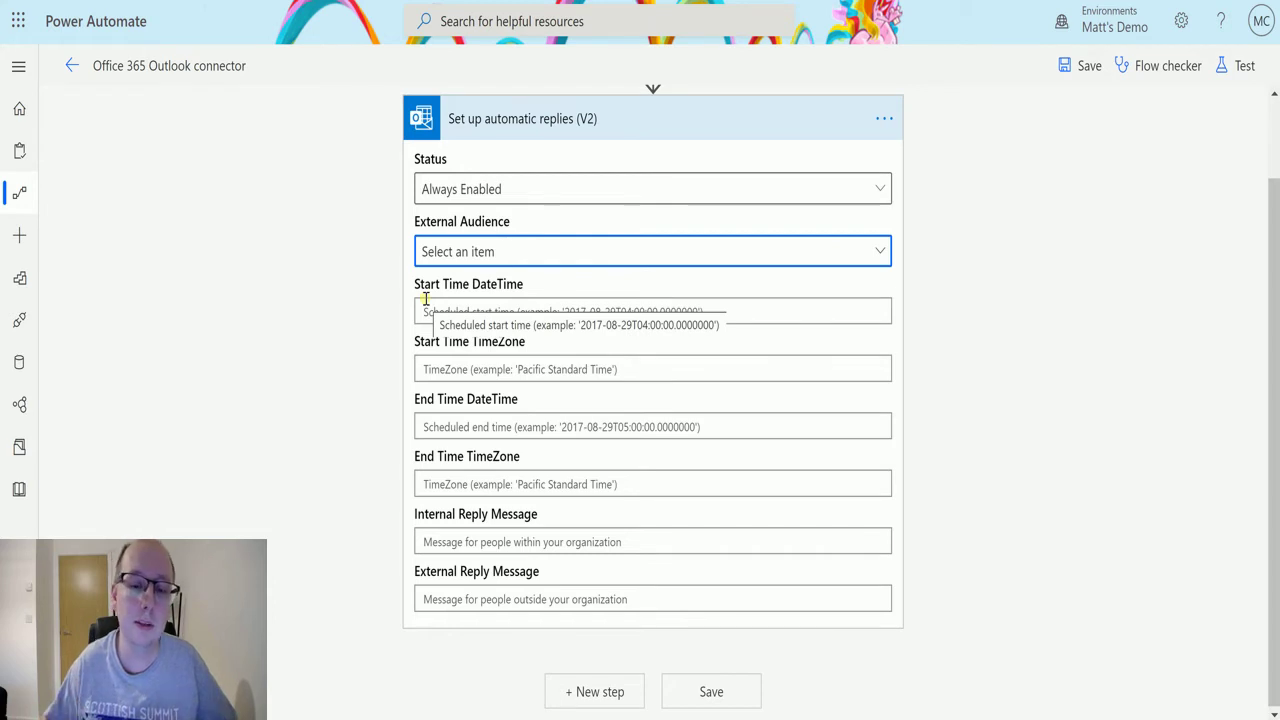
left_click(564, 190)
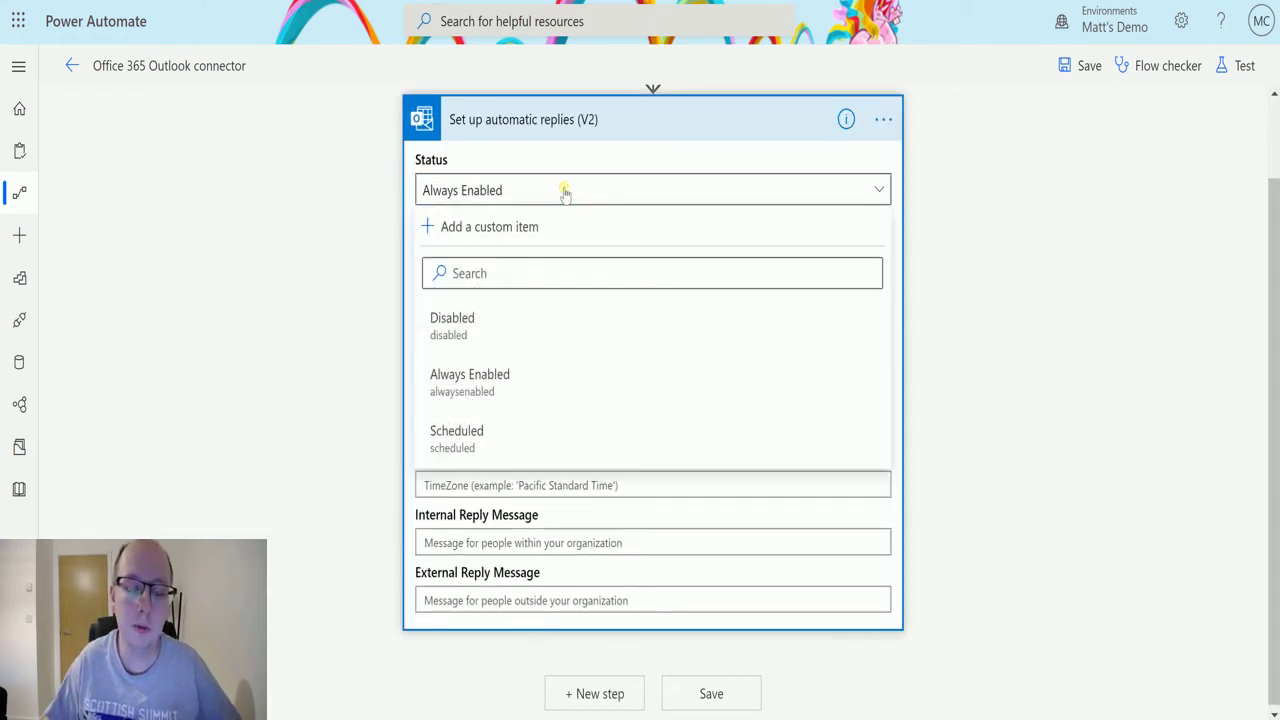
left_click(564, 190)
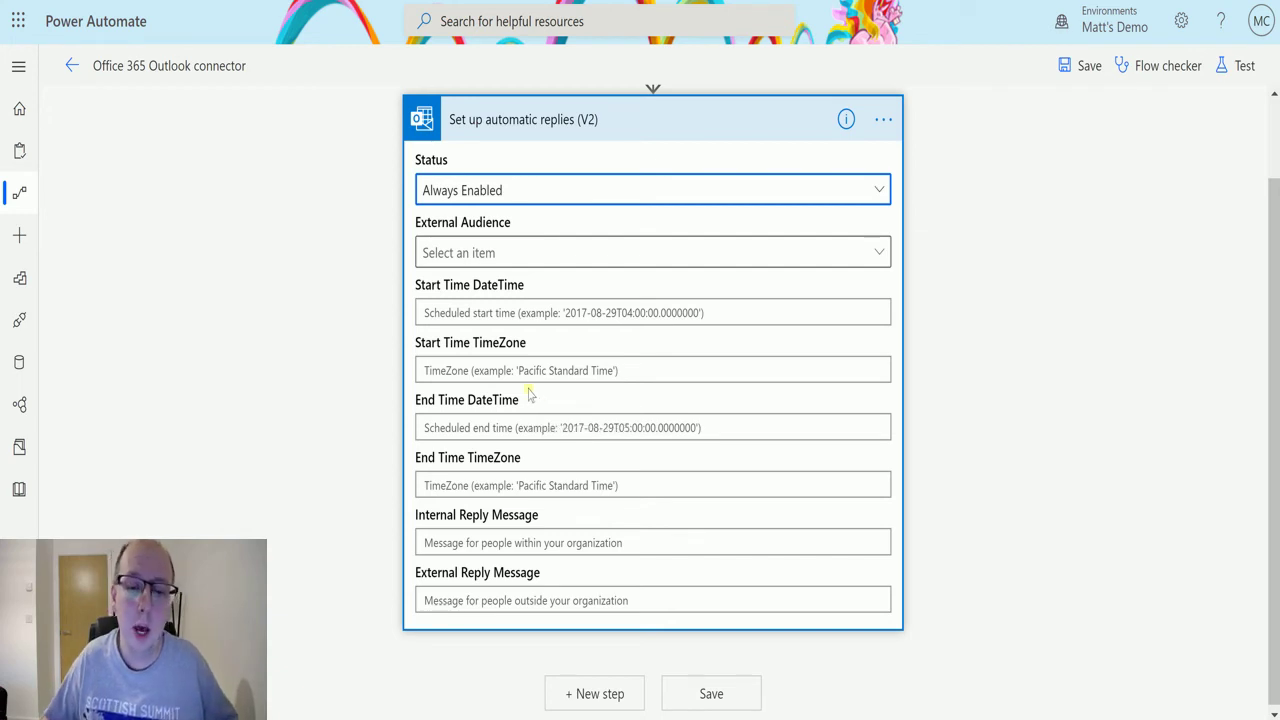
Step: Set the Start Time DateTime to the expression utcnow() and the Start Time TimeZone to UTC
left_click(563, 313)
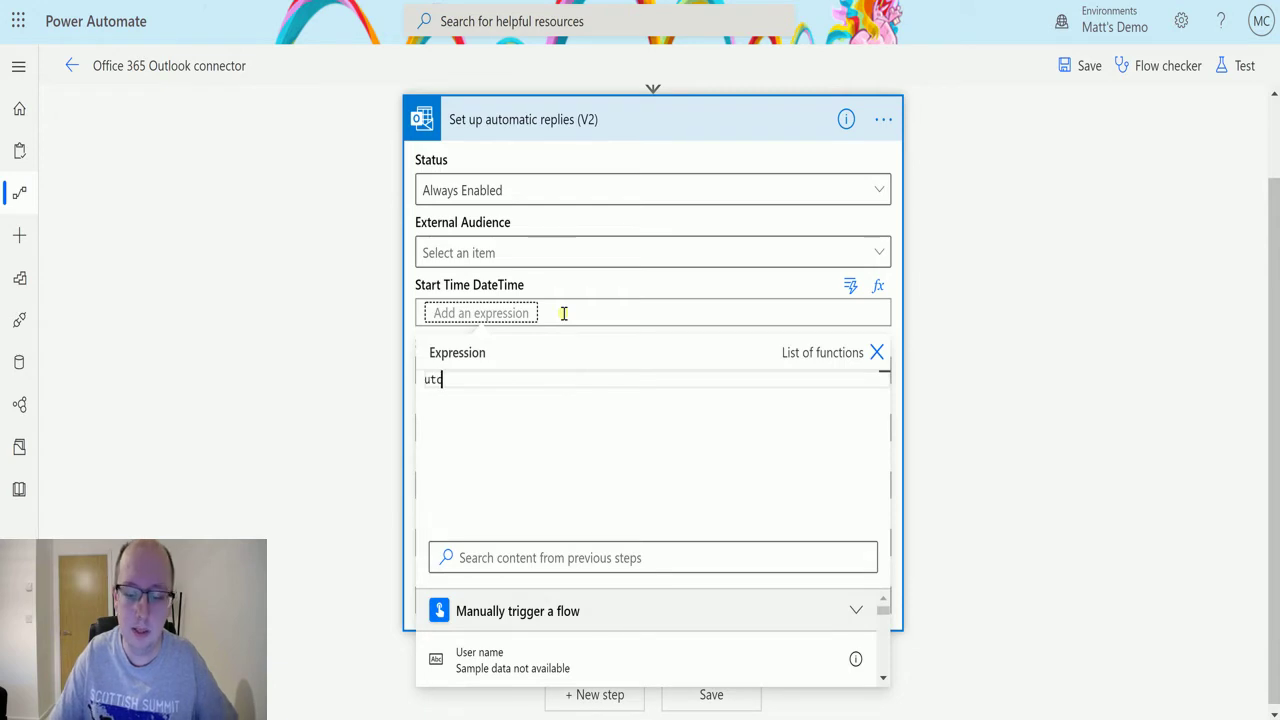
type("utcnow(...)")
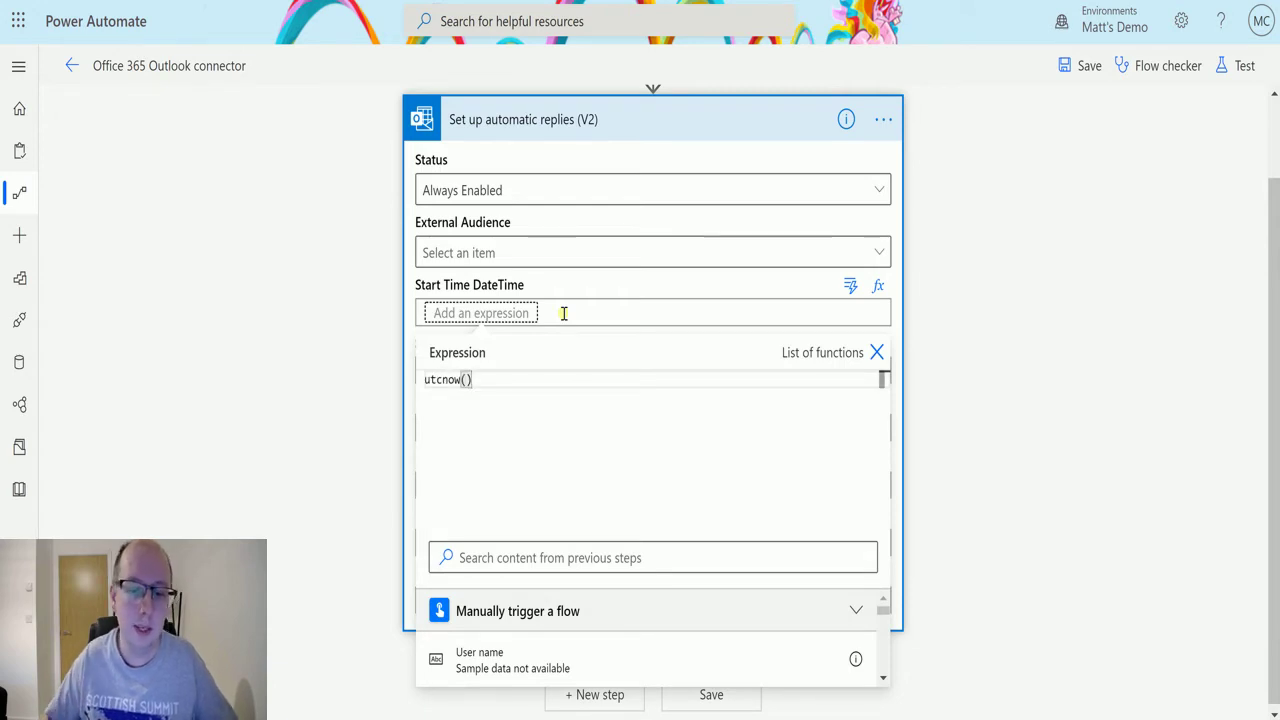
key("Return")
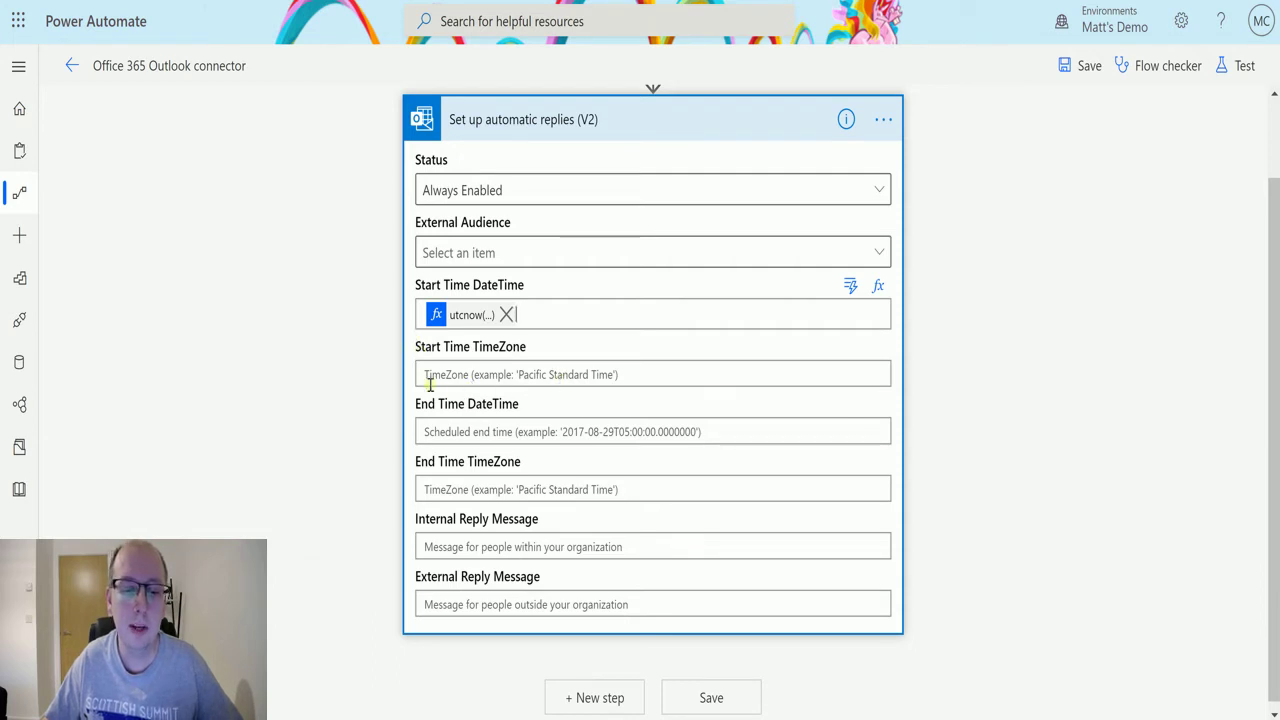
left_click(642, 374)
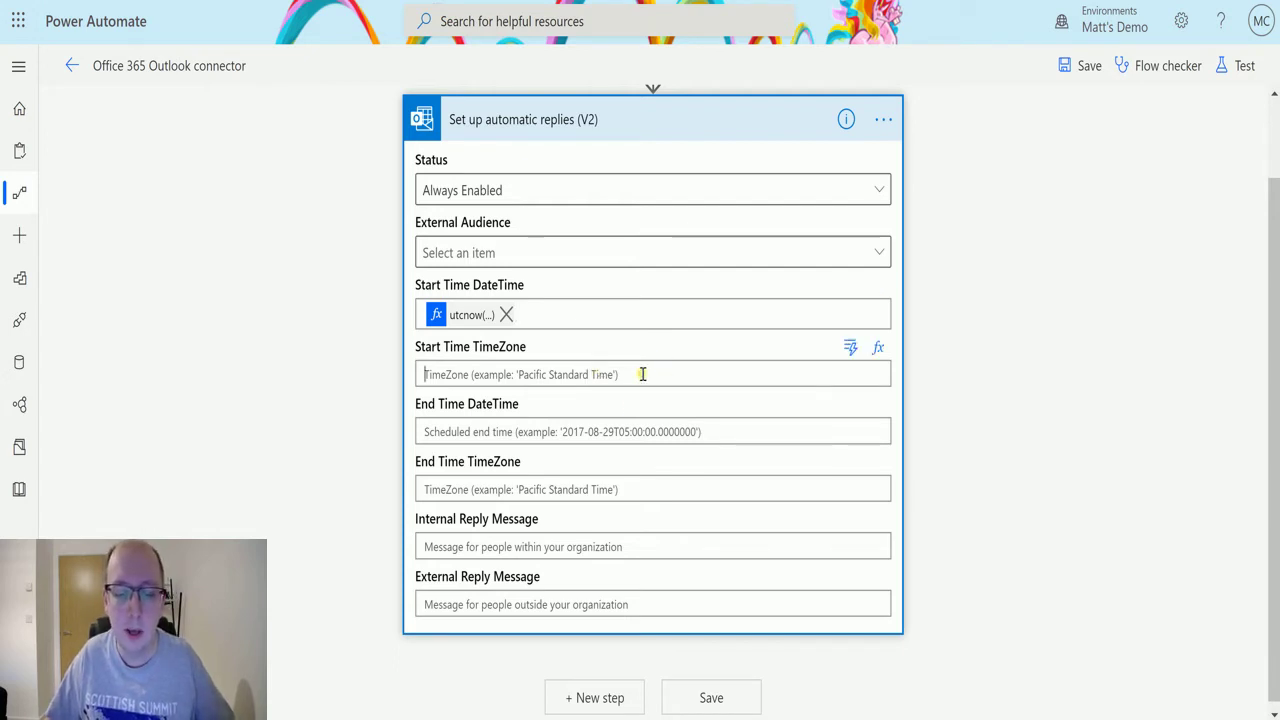
type("UTC")
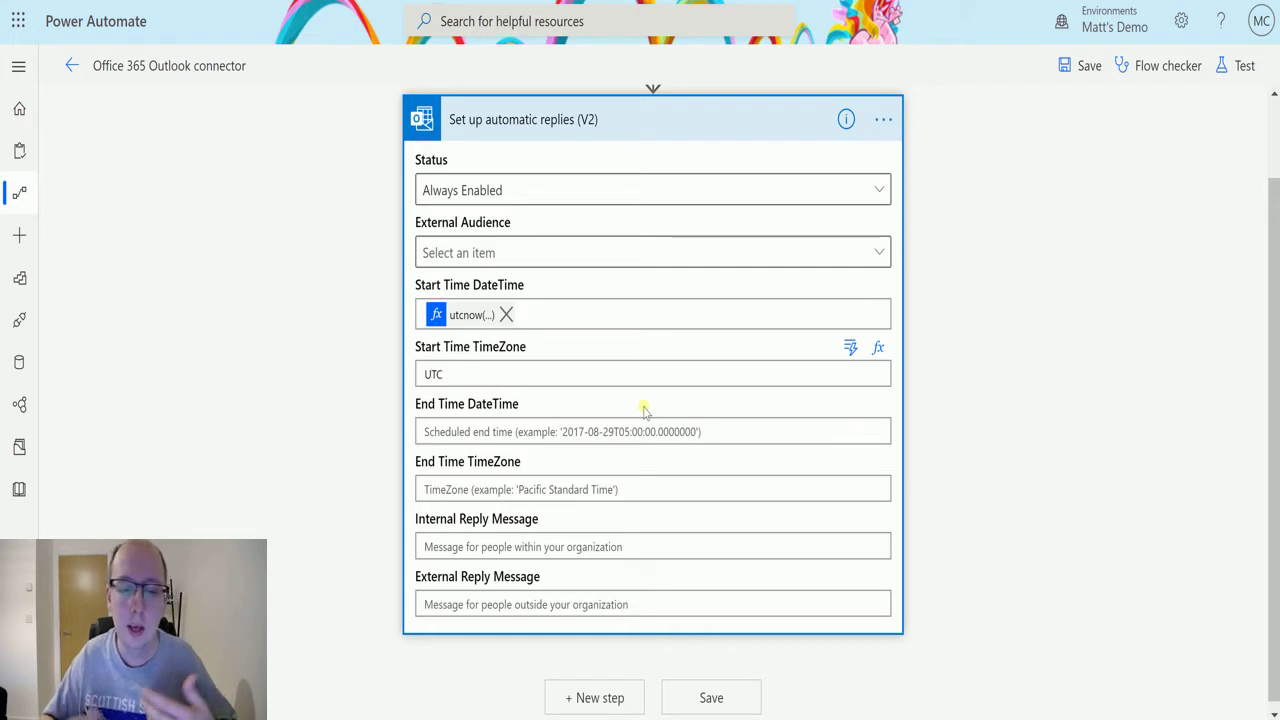
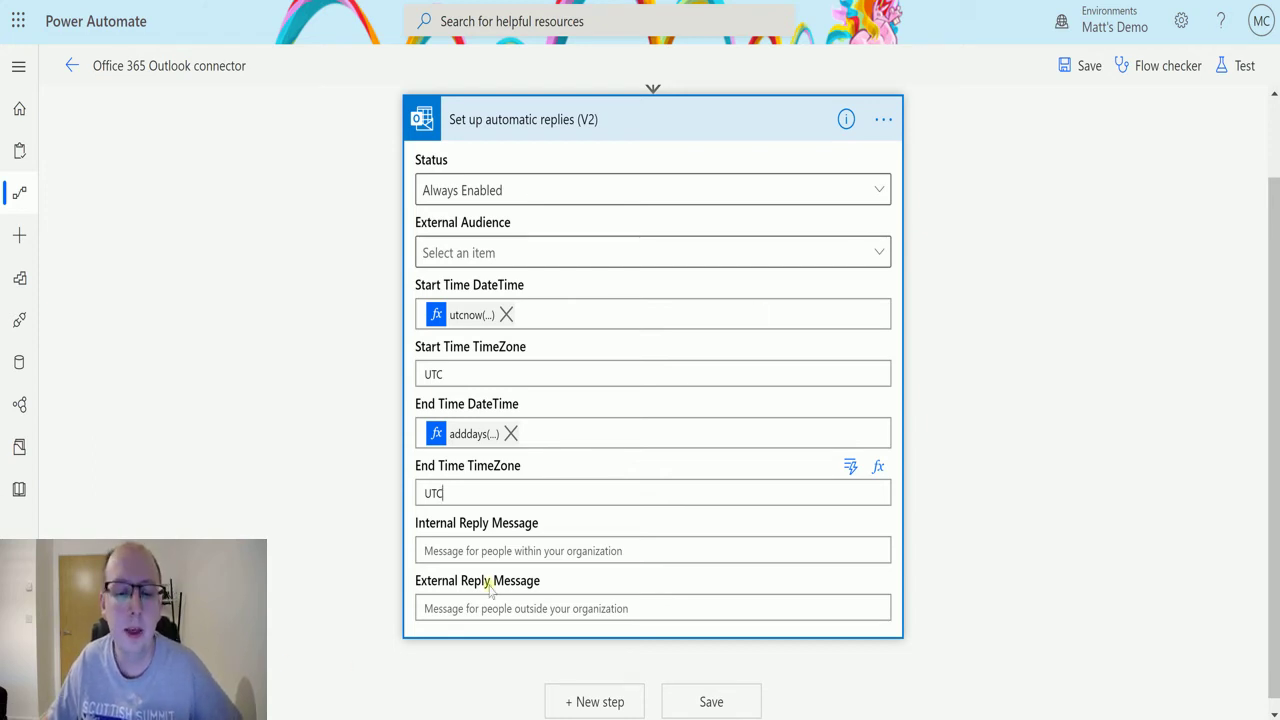
Step: Enter the Internal Reply Message "Hi i'm out of the office, please speak to" followed by the colleague's first name
left_click(522, 550)
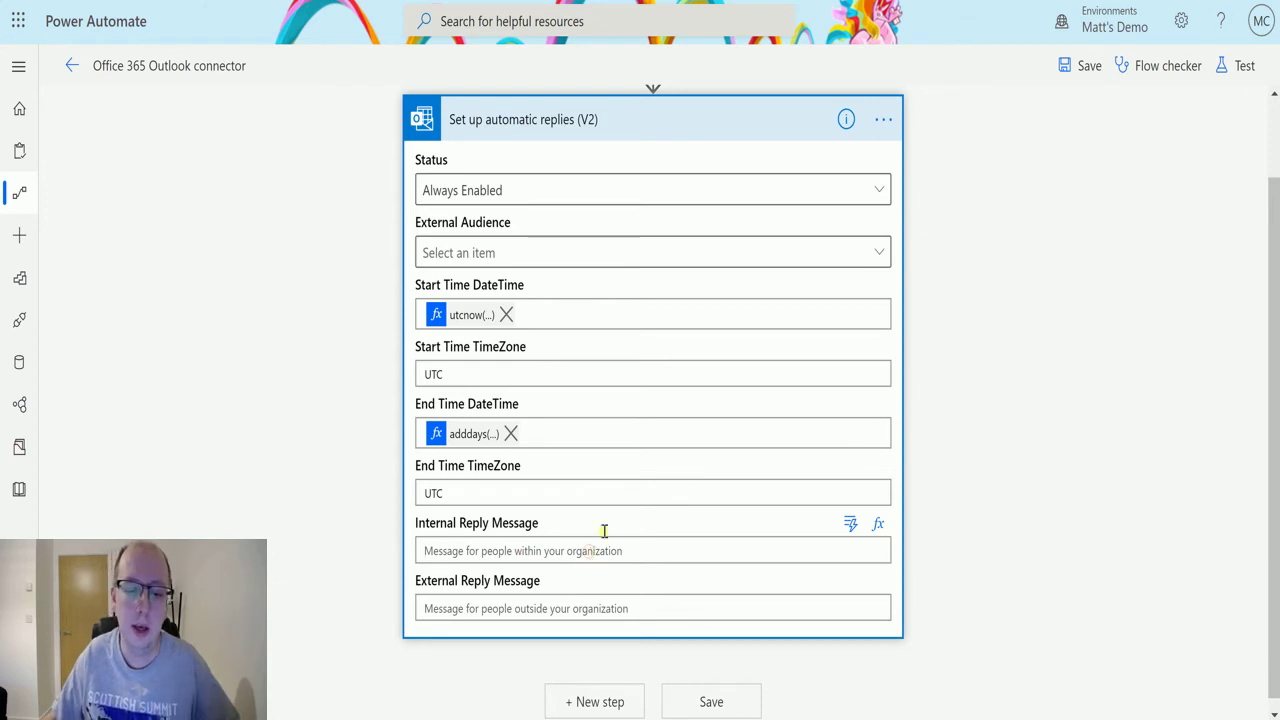
type("Hi")
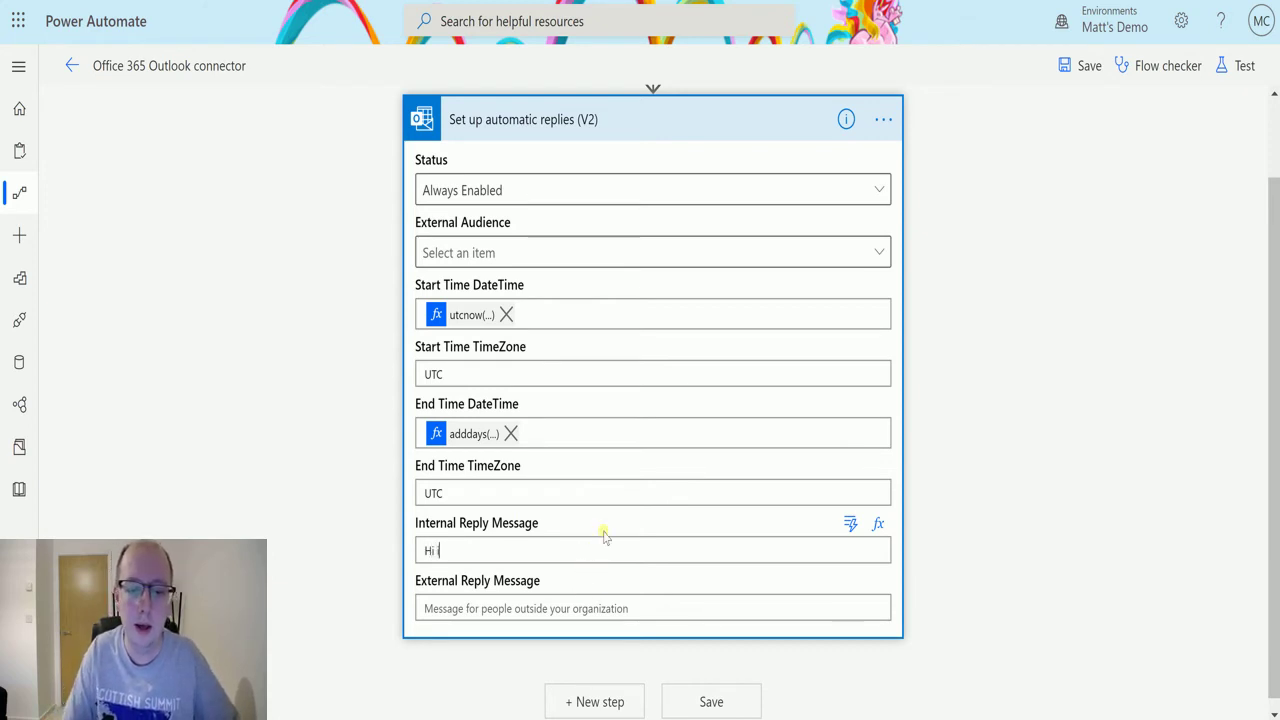
type(" i'm out of the of")
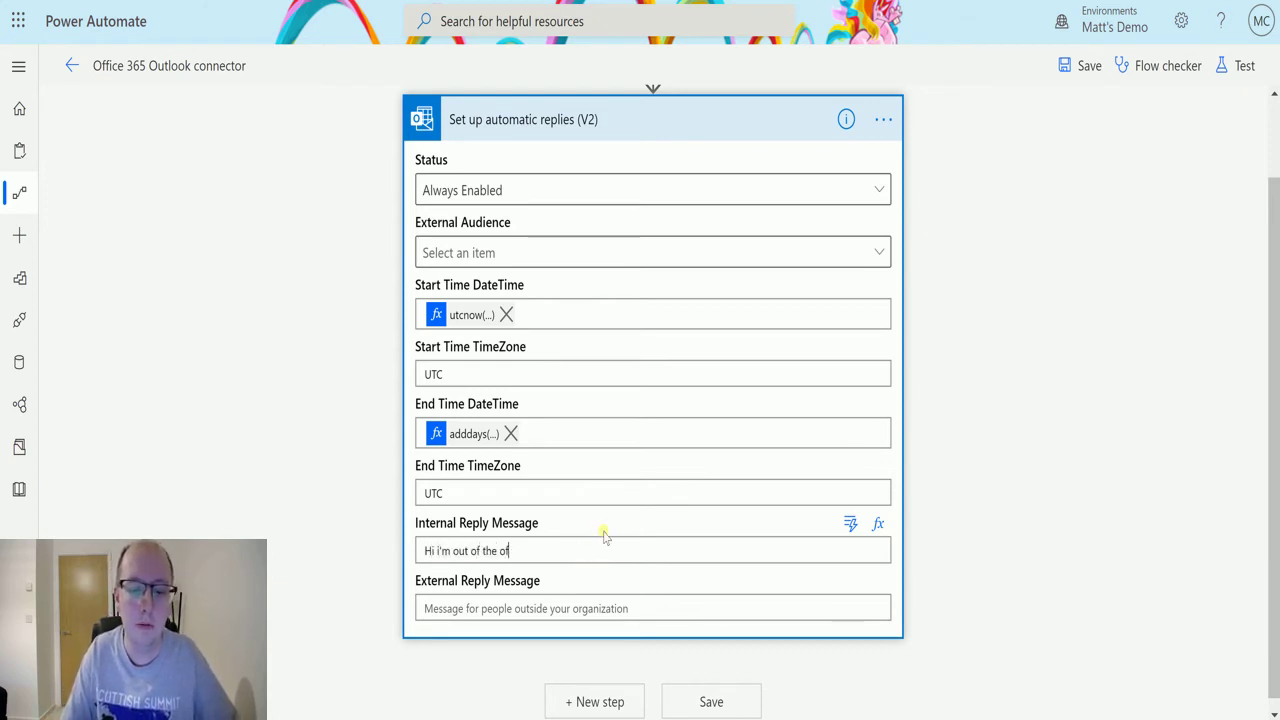
type("ficece")
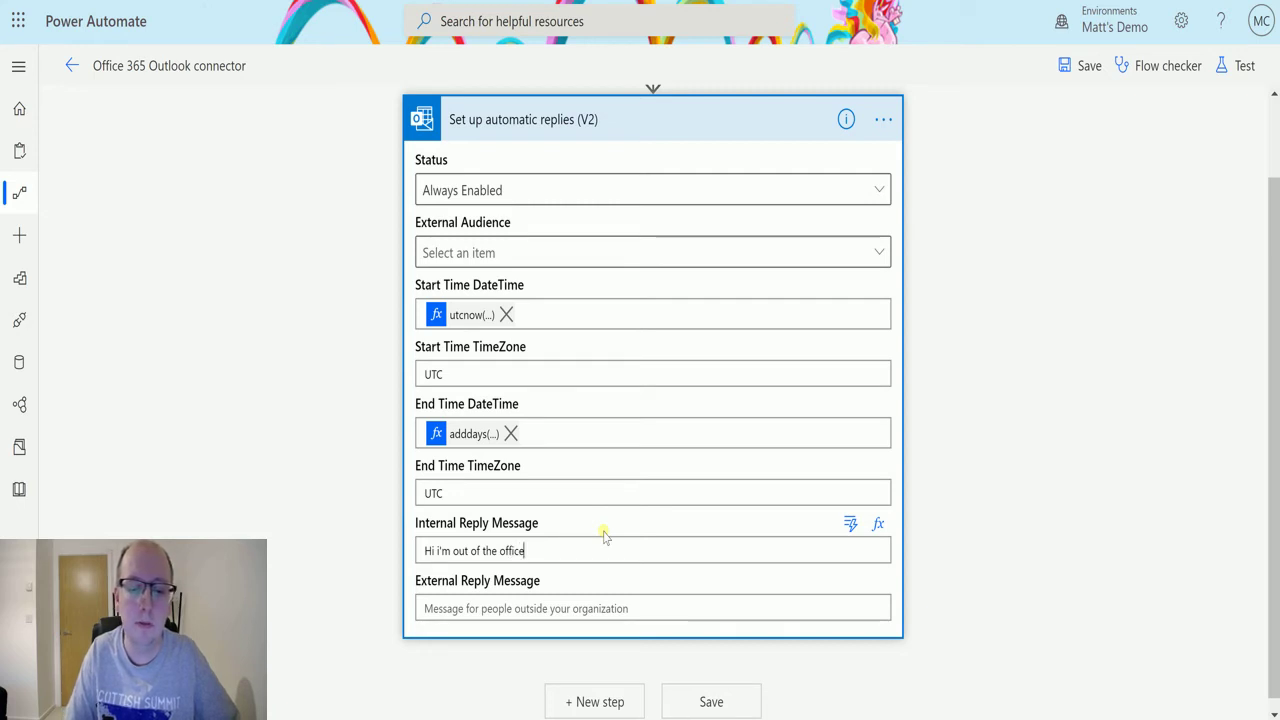
type(", please s")
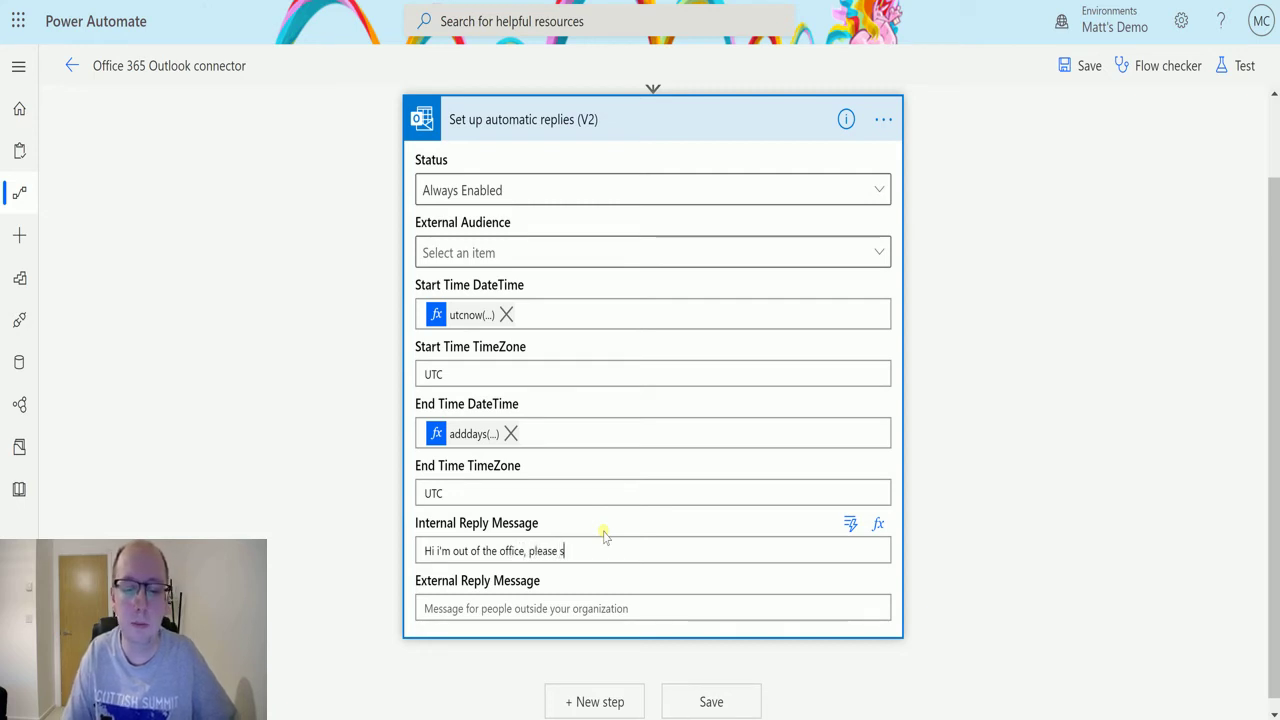
type("peak to")
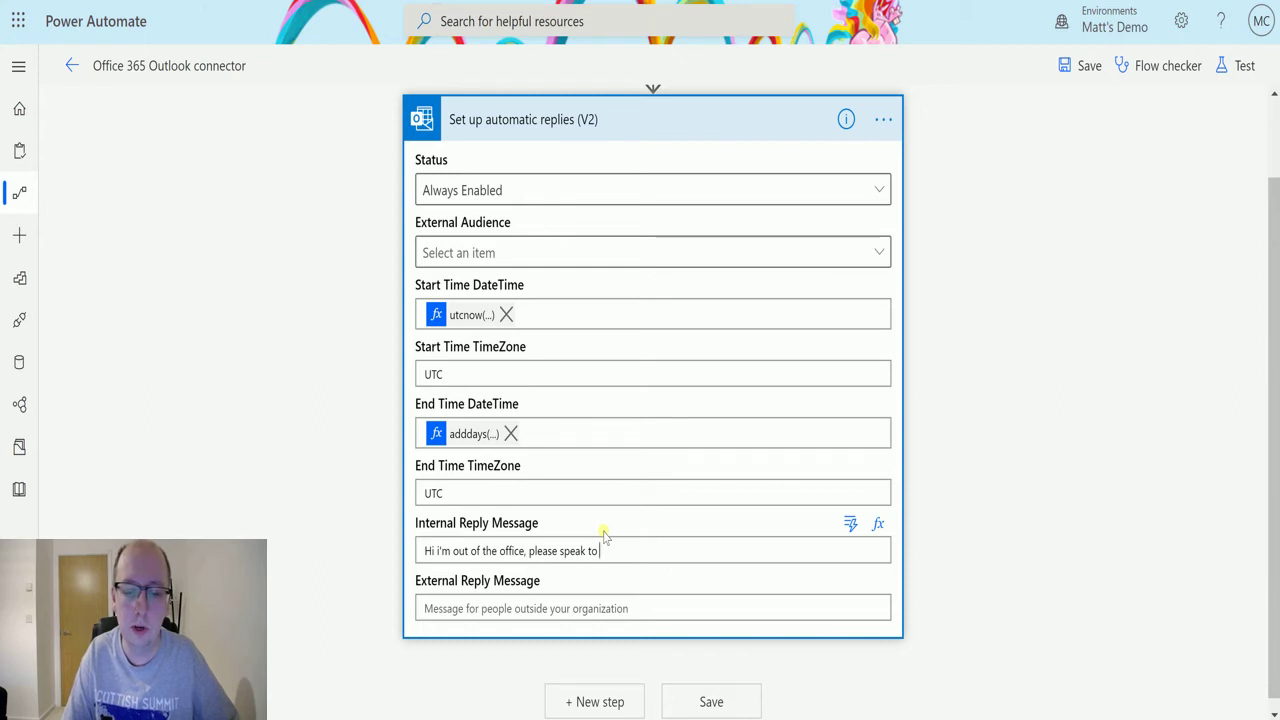
type(" Sharona")
key("BackSpace")
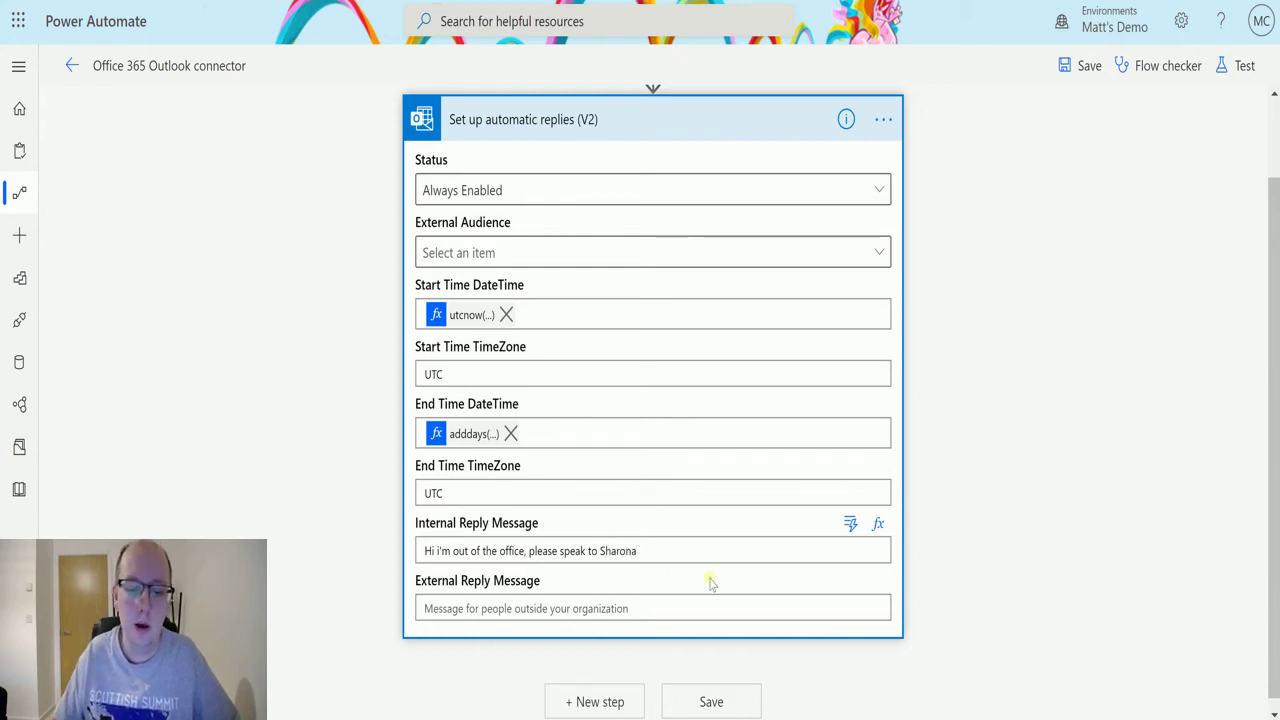
Step: Enter the External Reply Message "HI, i'm not available, i'm back next week."
left_click(680, 604)
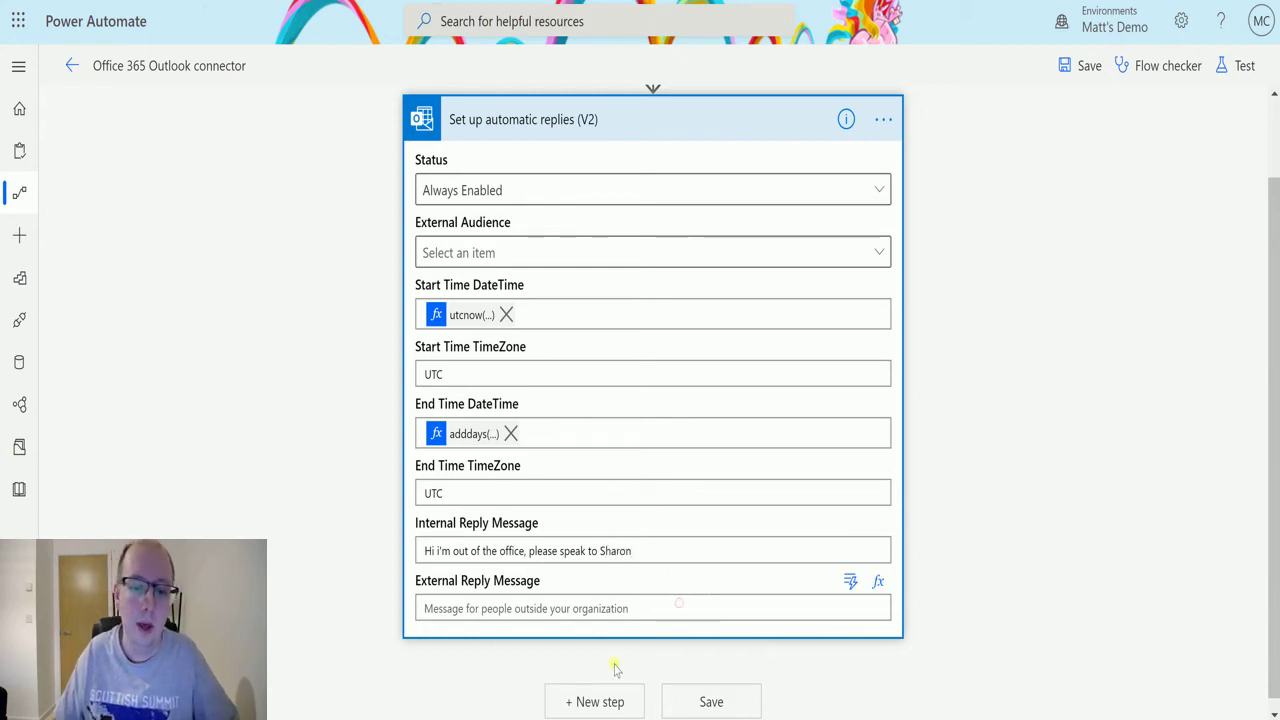
type("Hi")
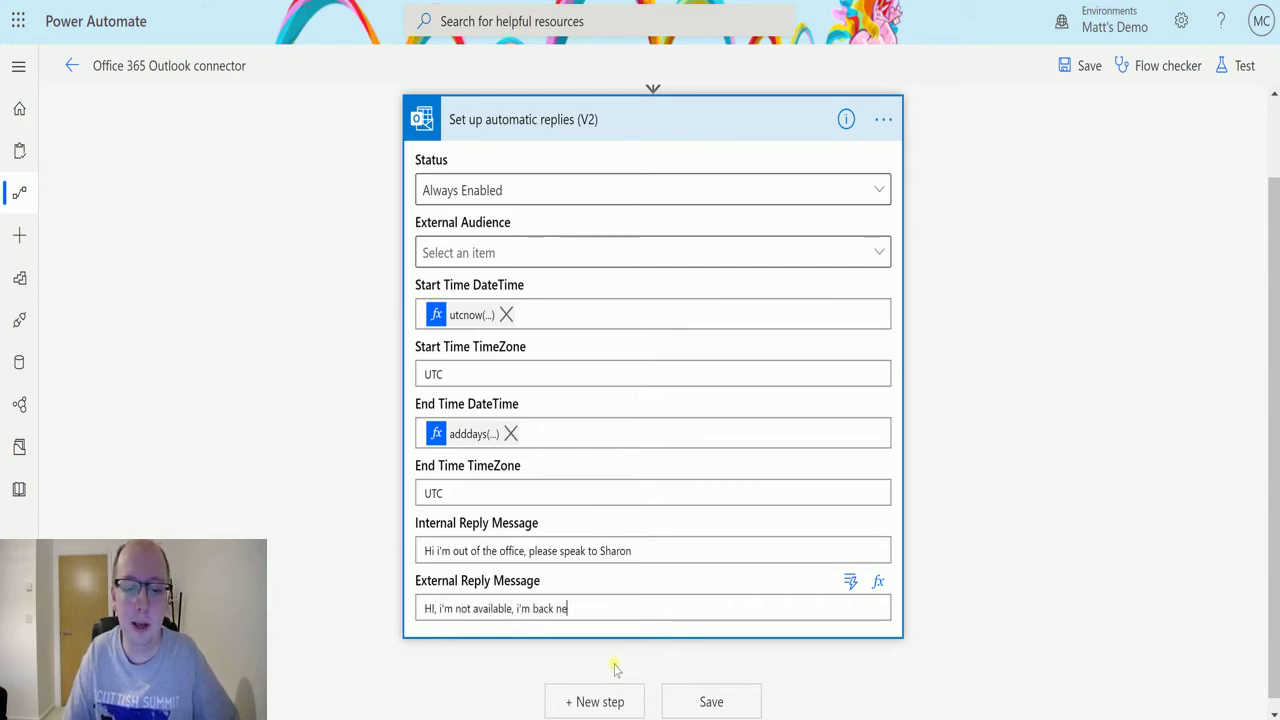
type("xt week.")
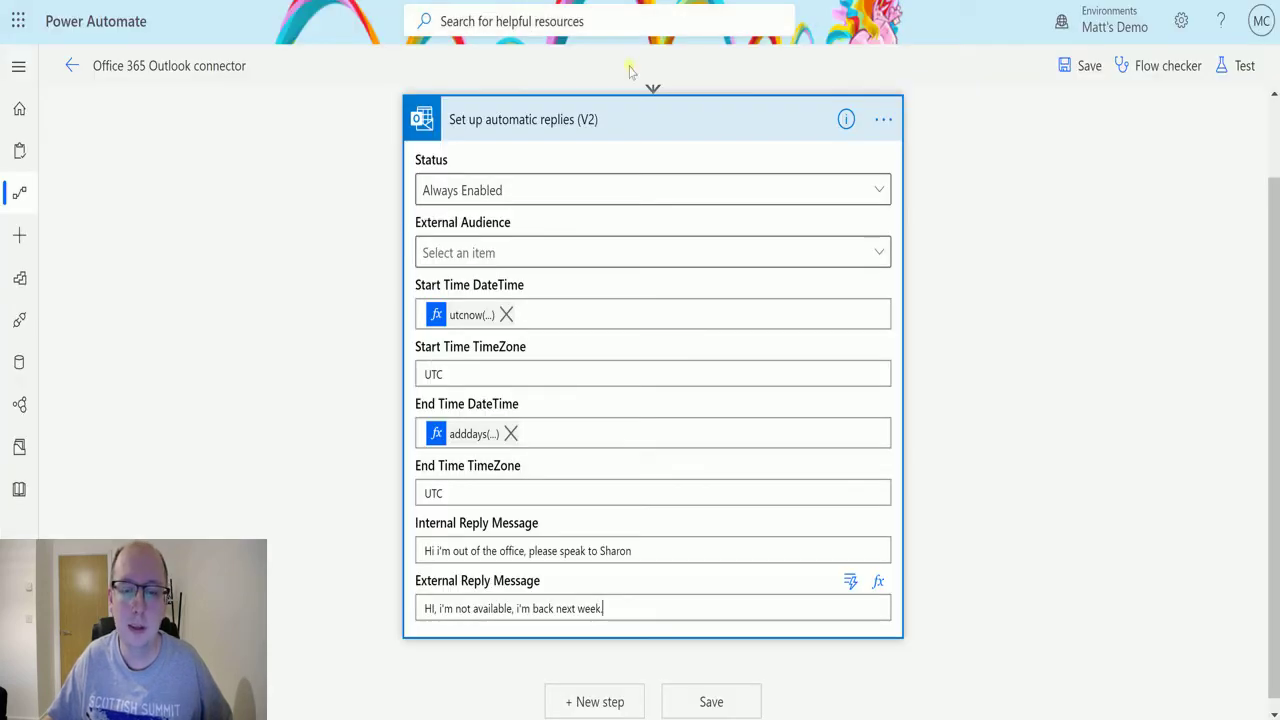
Step: Save the flow and run a test of it, performing the trigger action manually
left_click(1243, 66)
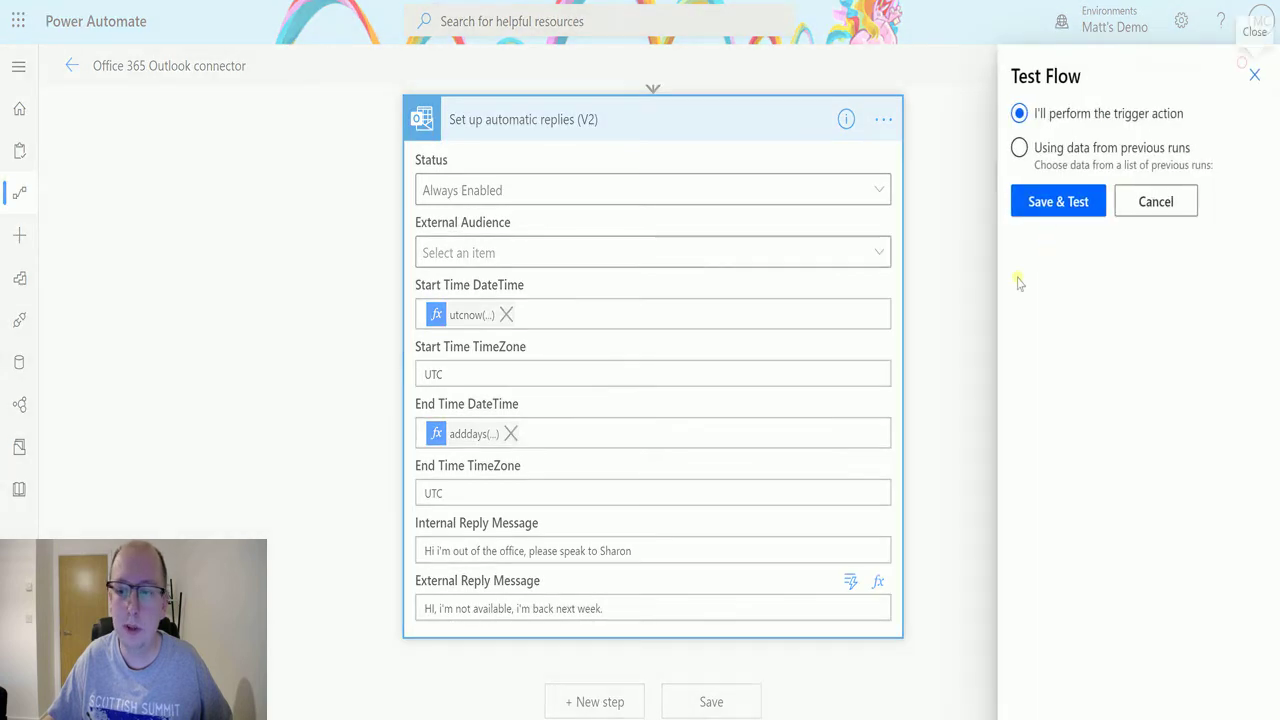
left_click(1073, 204)
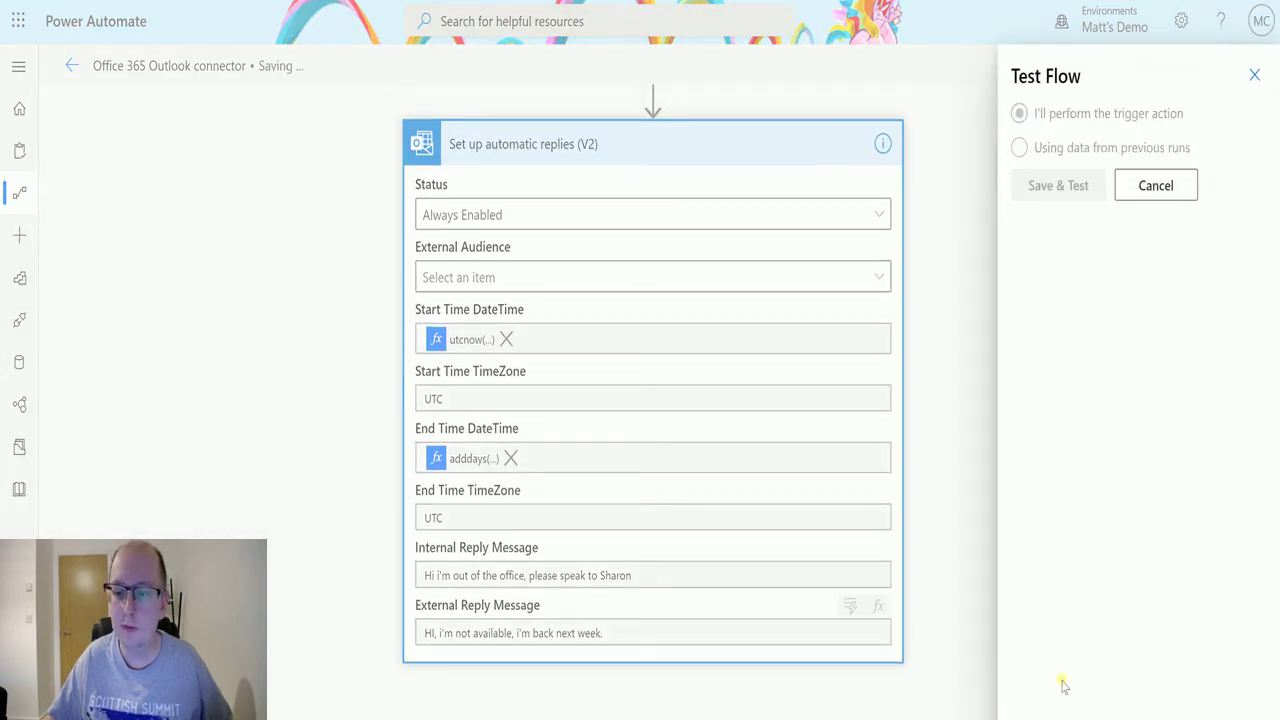
left_click(1043, 688)
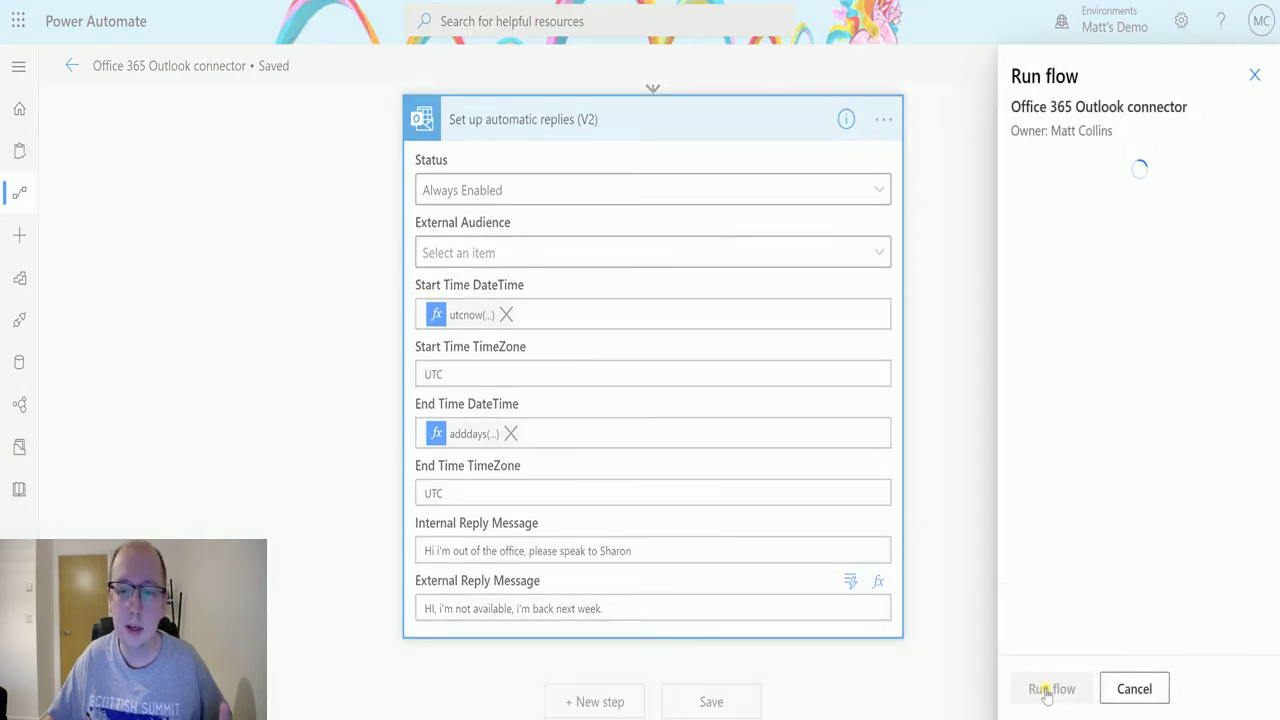
left_click(1045, 689)
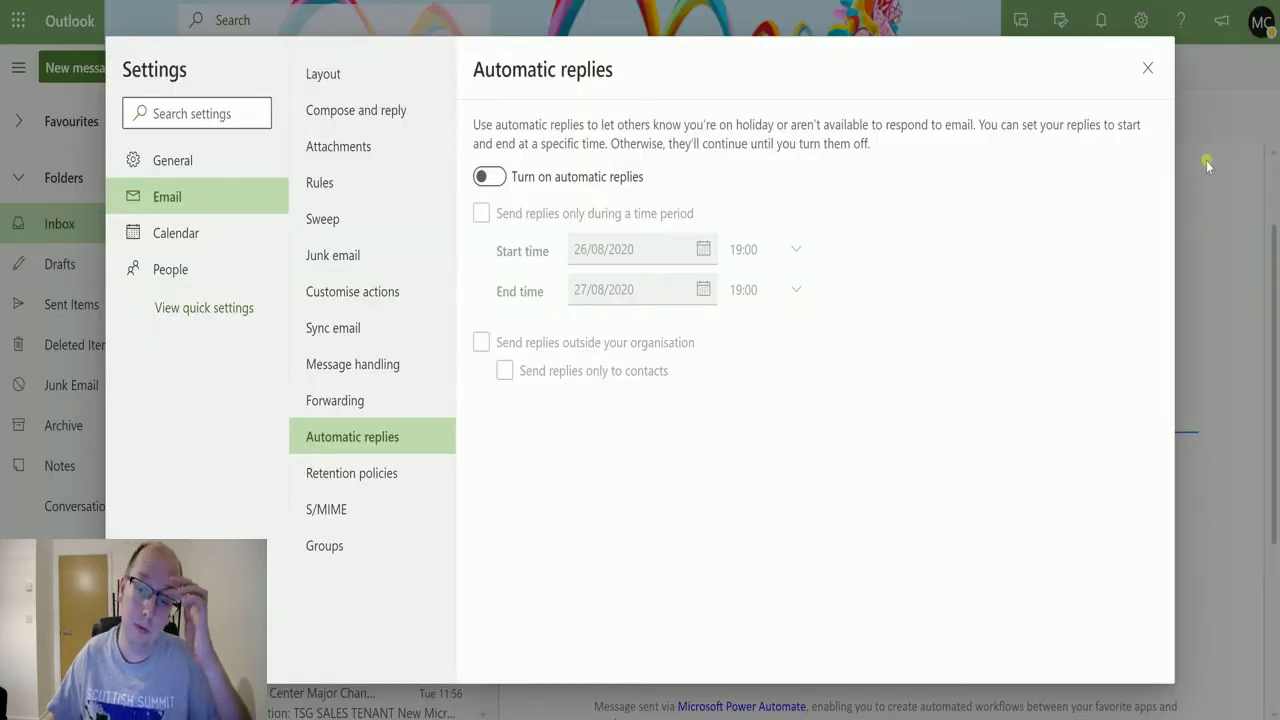
Step: In Outlook, close and reopen the full settings and view the Automatic replies page under Email
left_click(1149, 67)
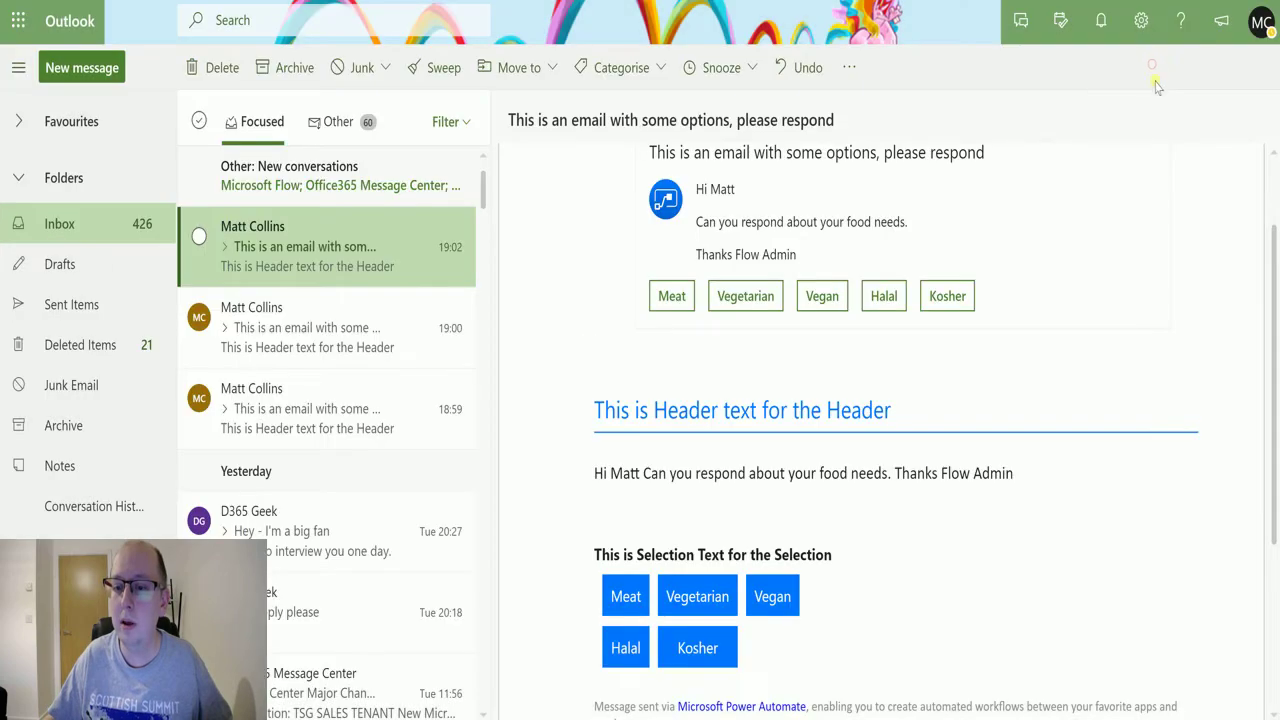
left_click(1141, 22)
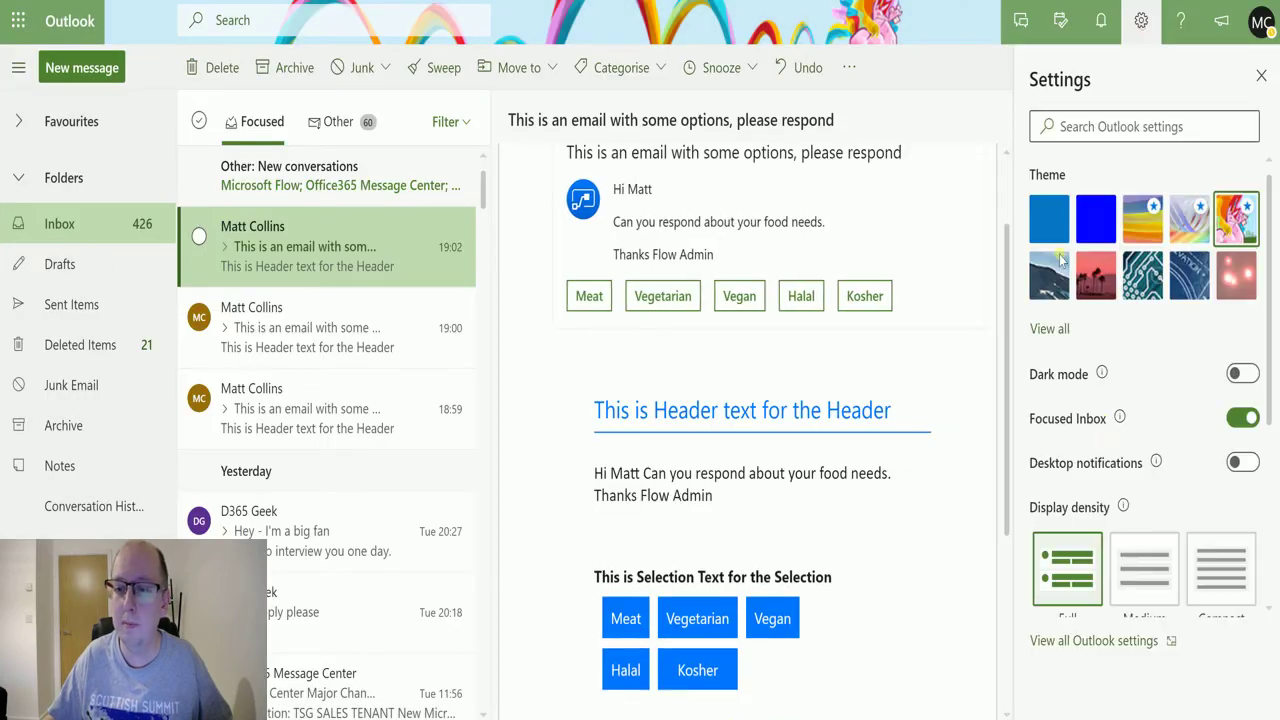
left_click(1092, 640)
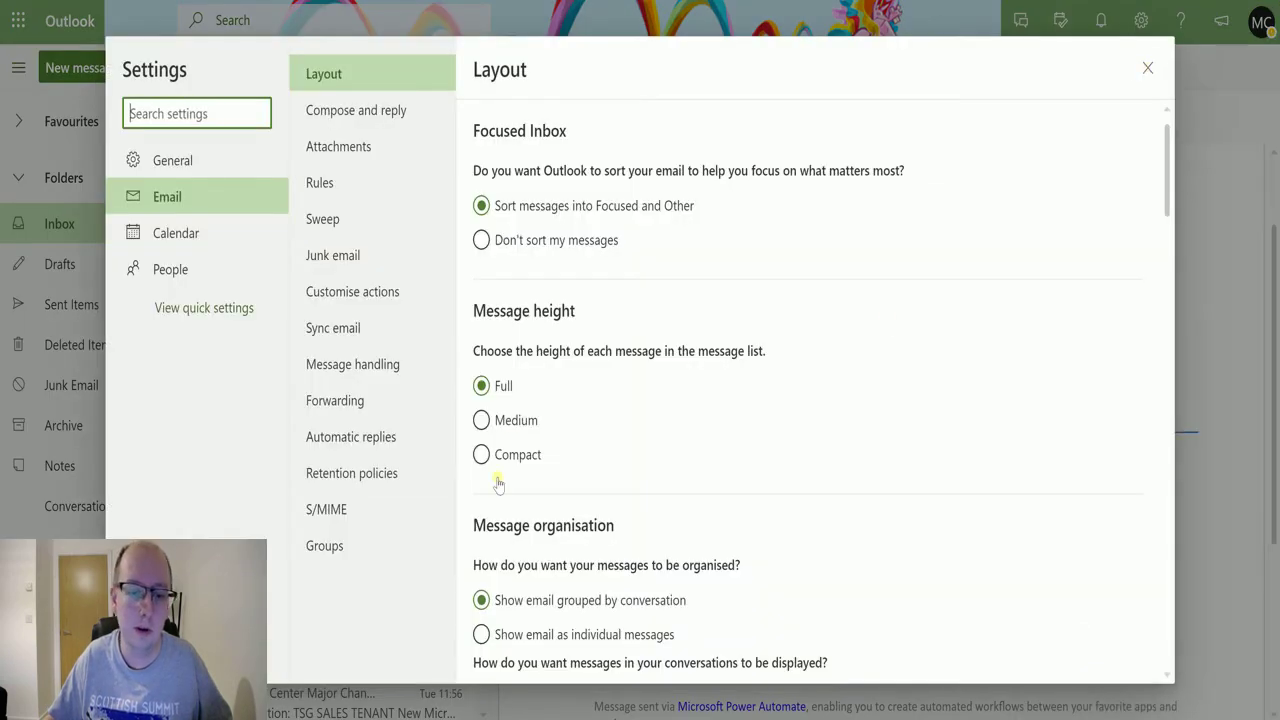
left_click(374, 462)
left_click(354, 437)
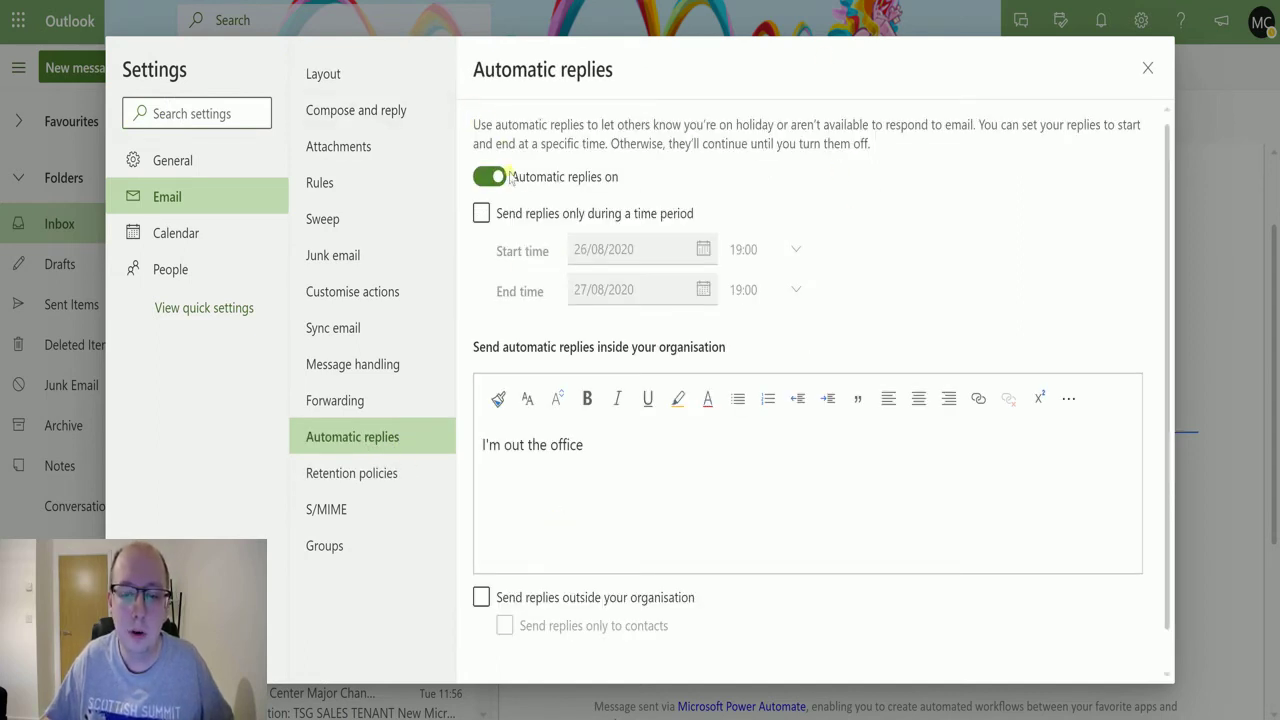
Step: Examine the Automatic replies page, reload it by closing and reopening the full Outlook settings, and view the page under Email again
left_click(481, 222)
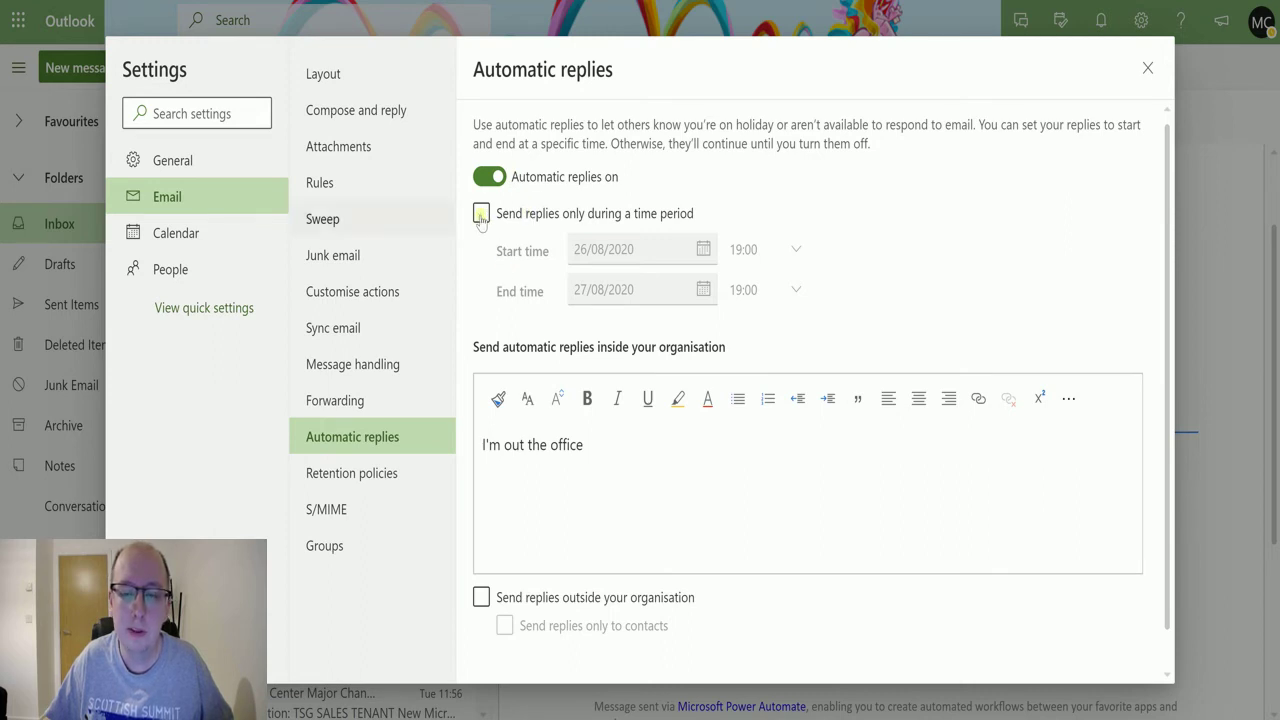
key("space")
scroll(785, 260, "down", 1)
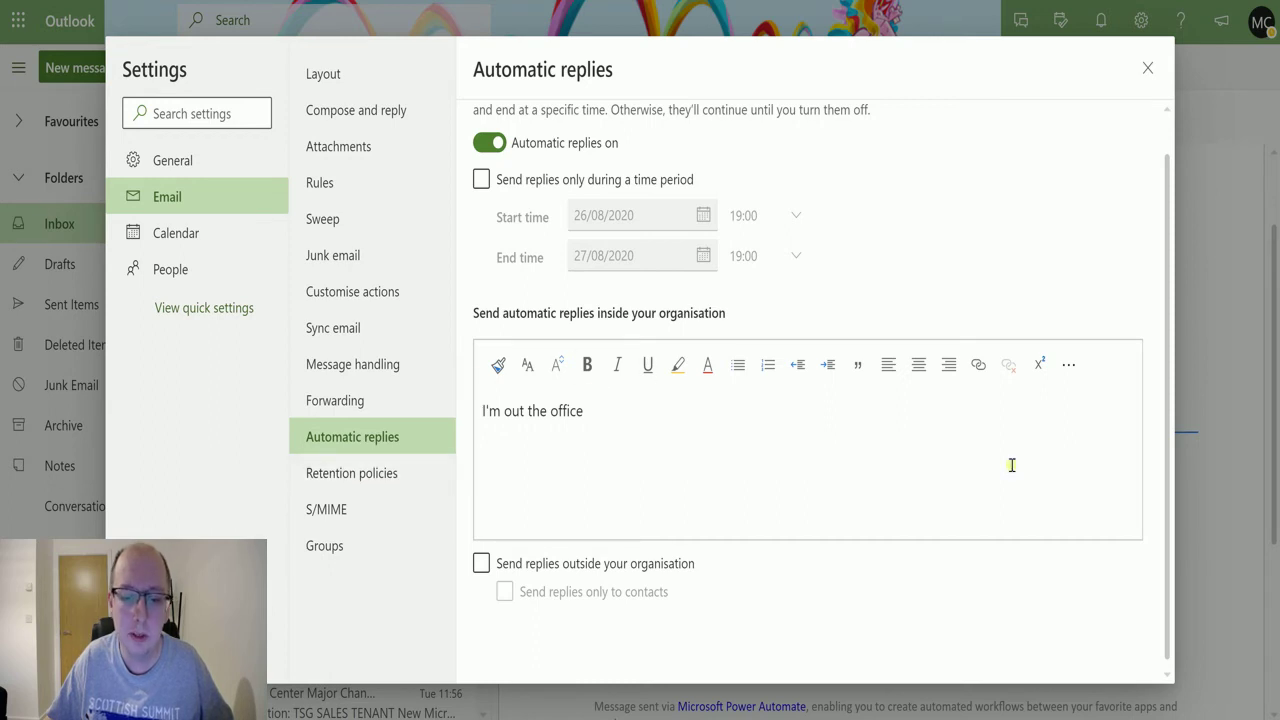
left_click(1146, 70)
left_click(1141, 20)
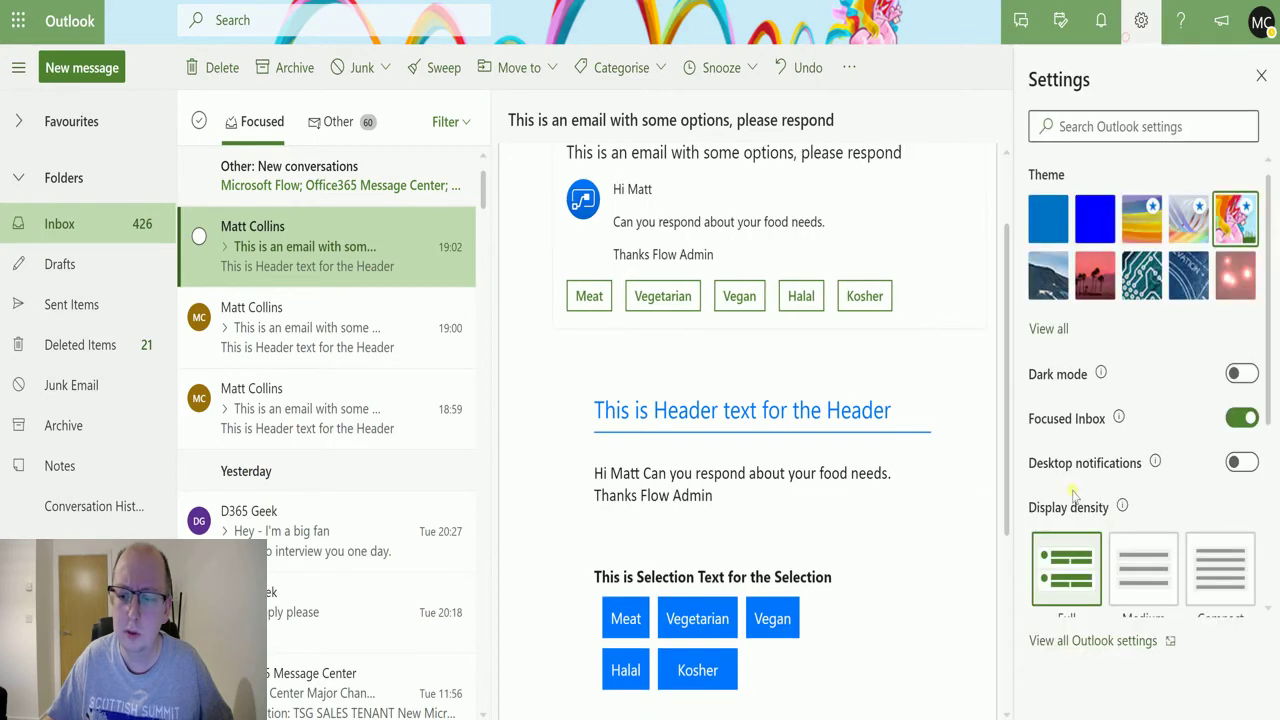
left_click(1085, 648)
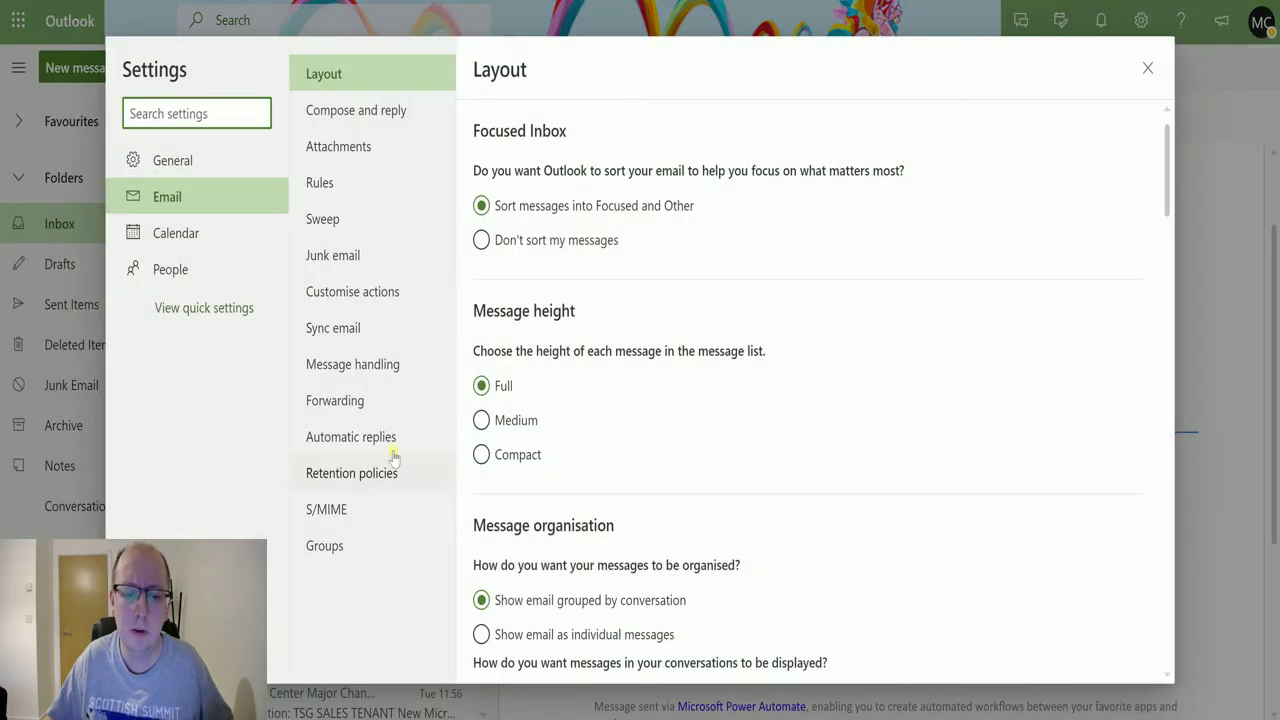
left_click(342, 448)
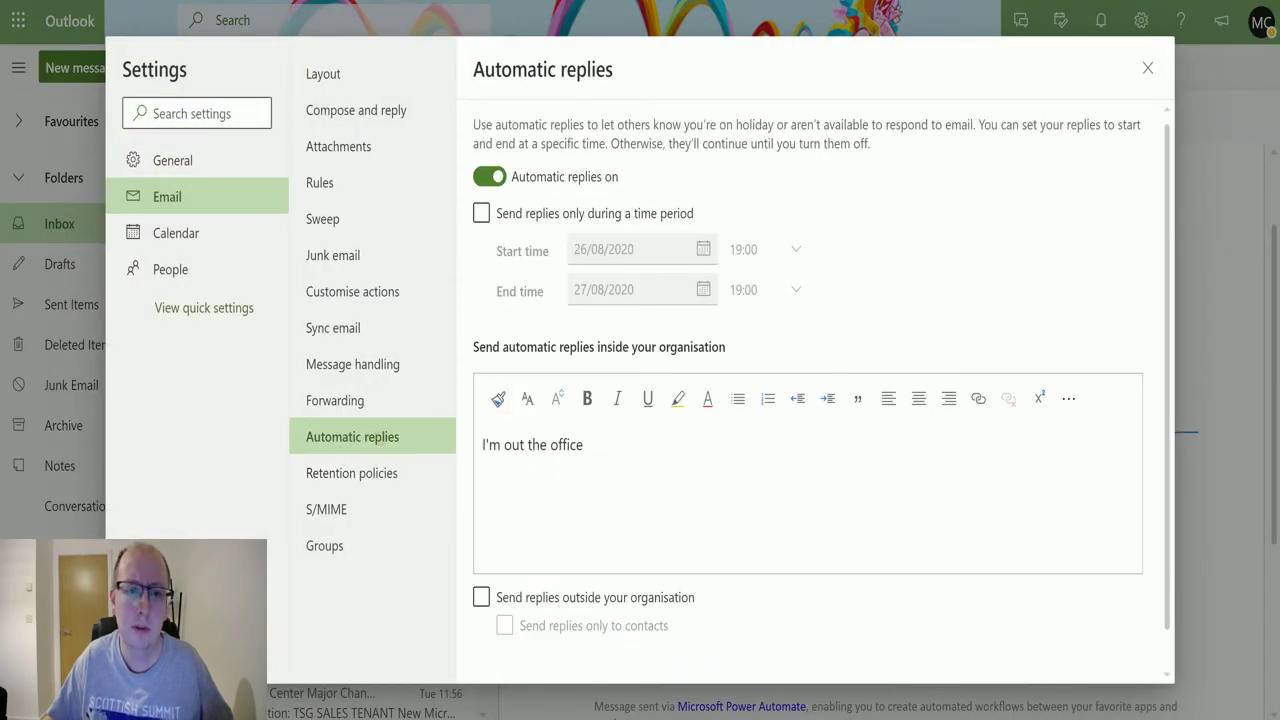
Step: Switch to Power Automate, expand the Set up automatic replies (V2) run, and compare its inputs and outputs with Outlook's Automatic replies page
key("ctrl+Tab")
left_click(670, 278)
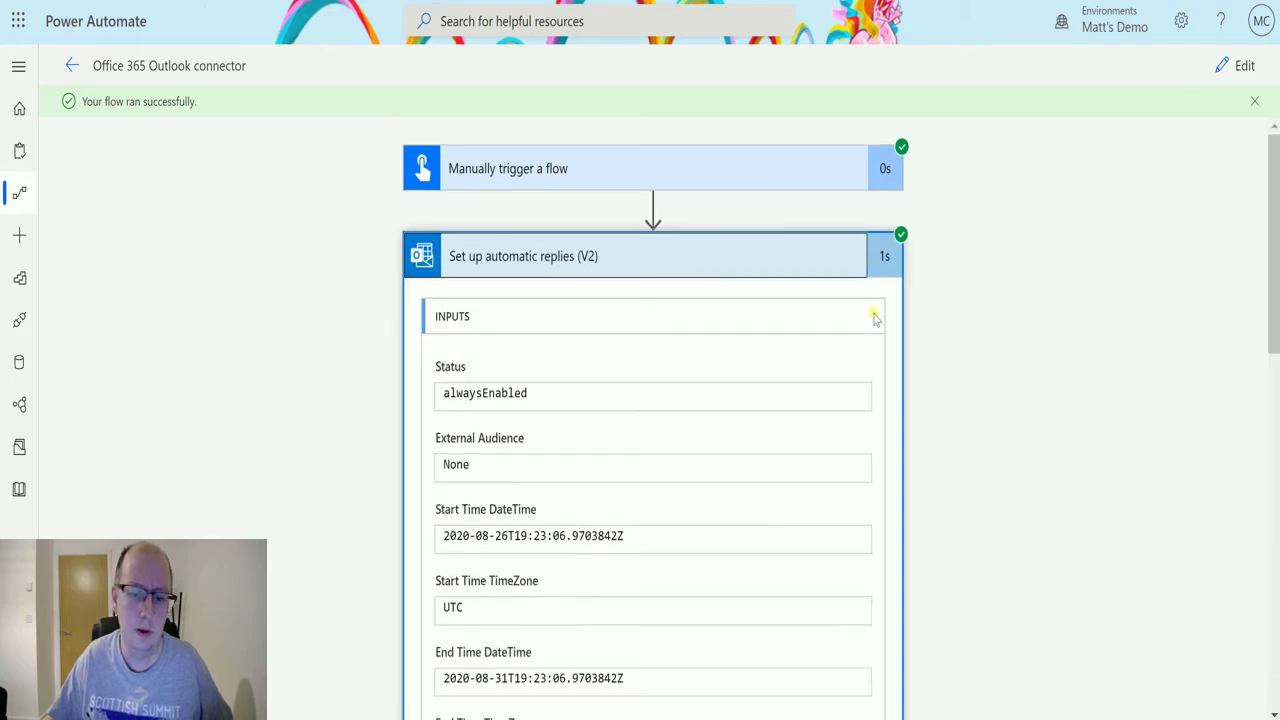
scroll(665, 375, "down", 5)
scroll(671, 374, "down", 5)
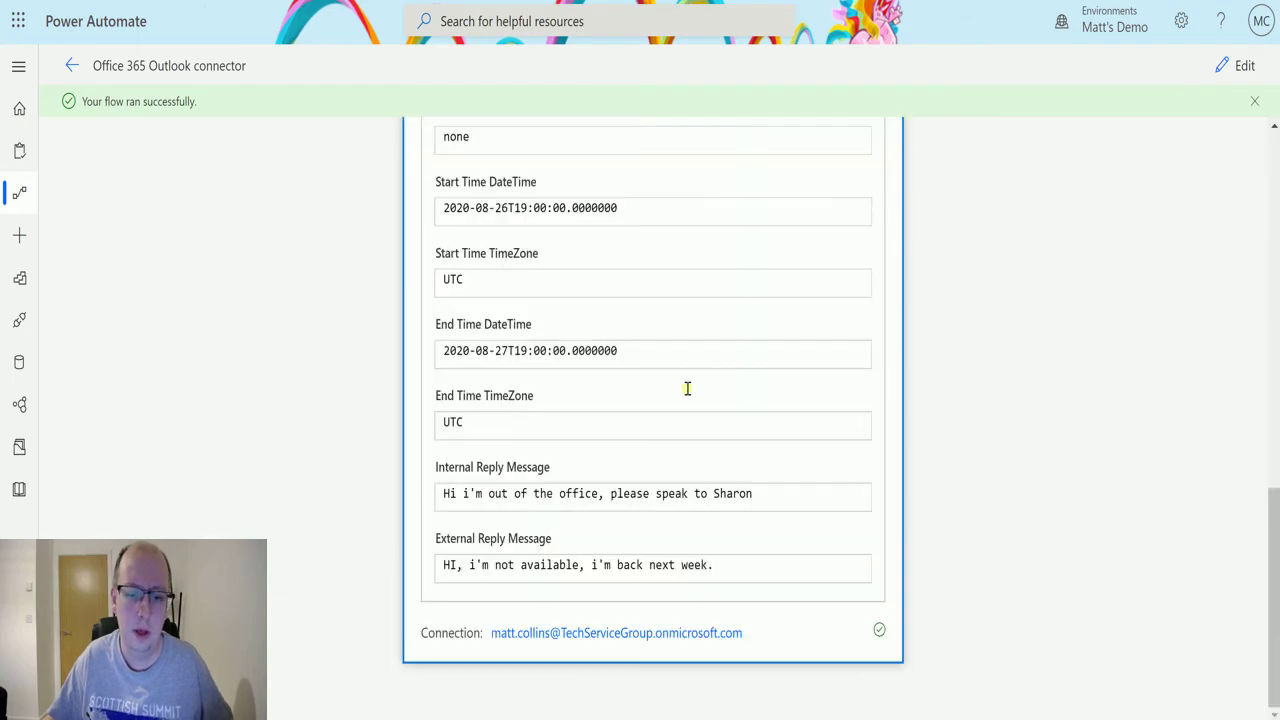
scroll(760, 410, "up", 4)
scroll(765, 405, "up", 5)
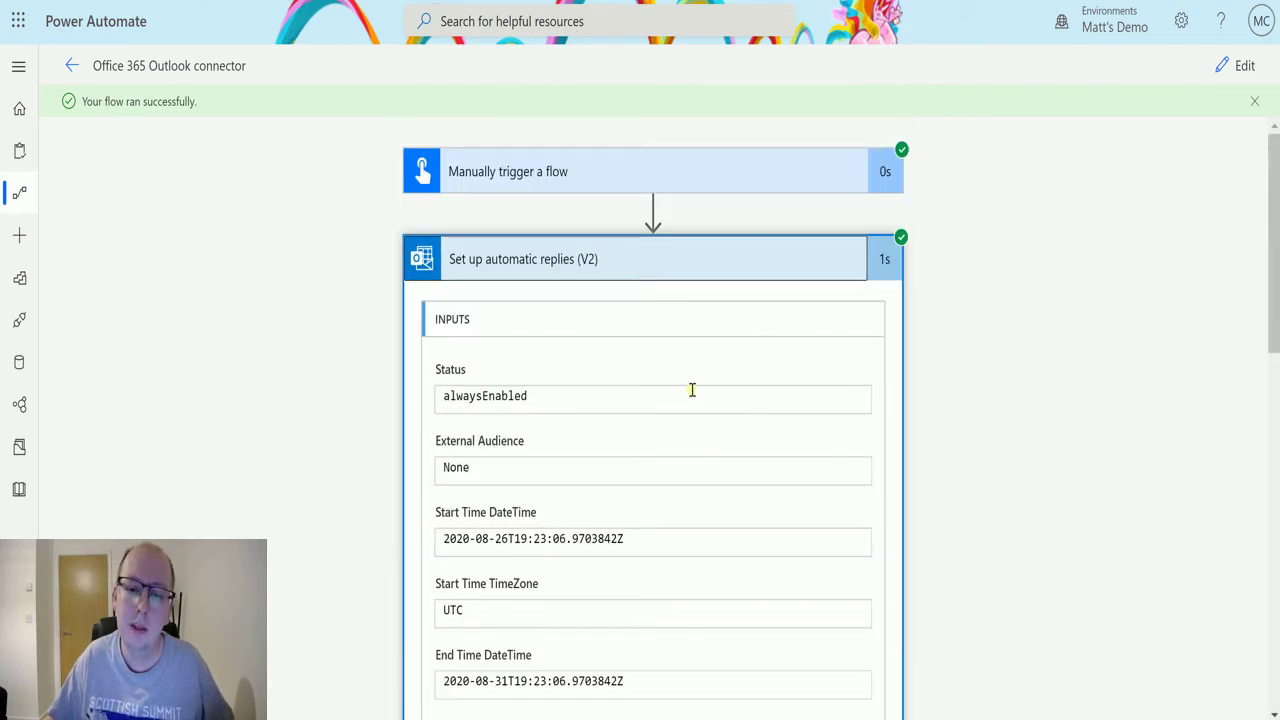
key("ctrl+Tab")
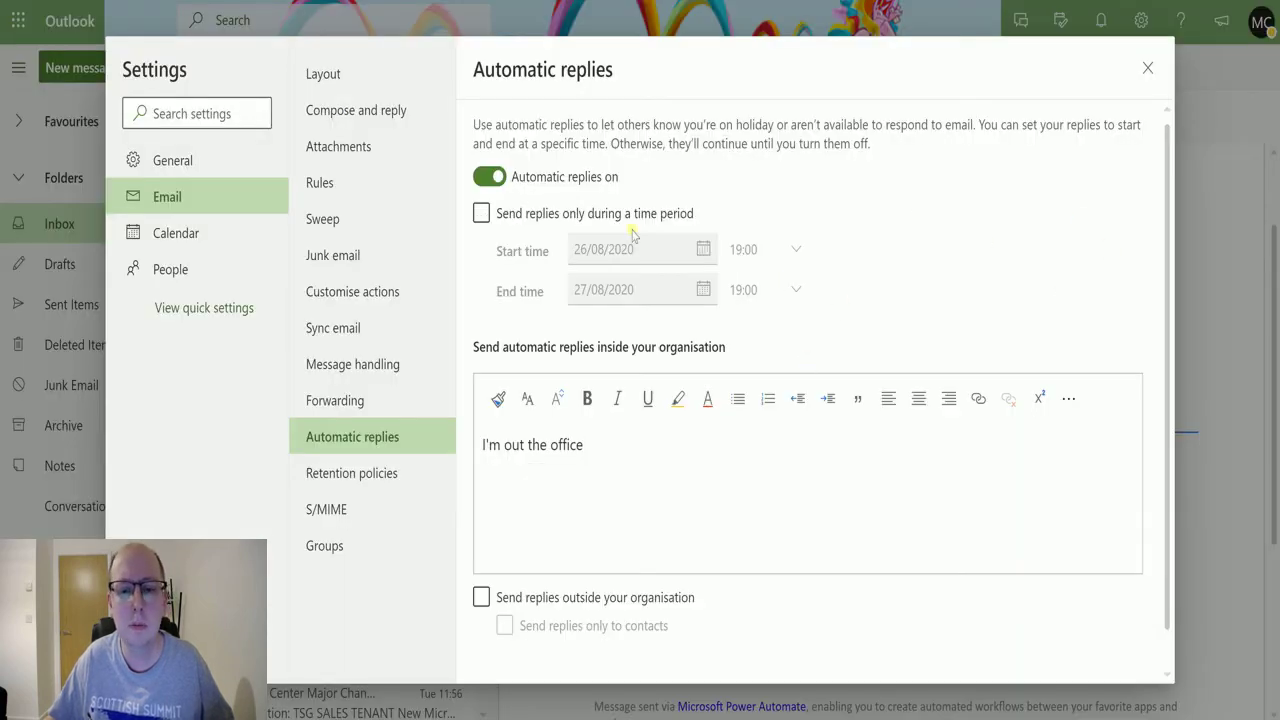
left_click(571, 215)
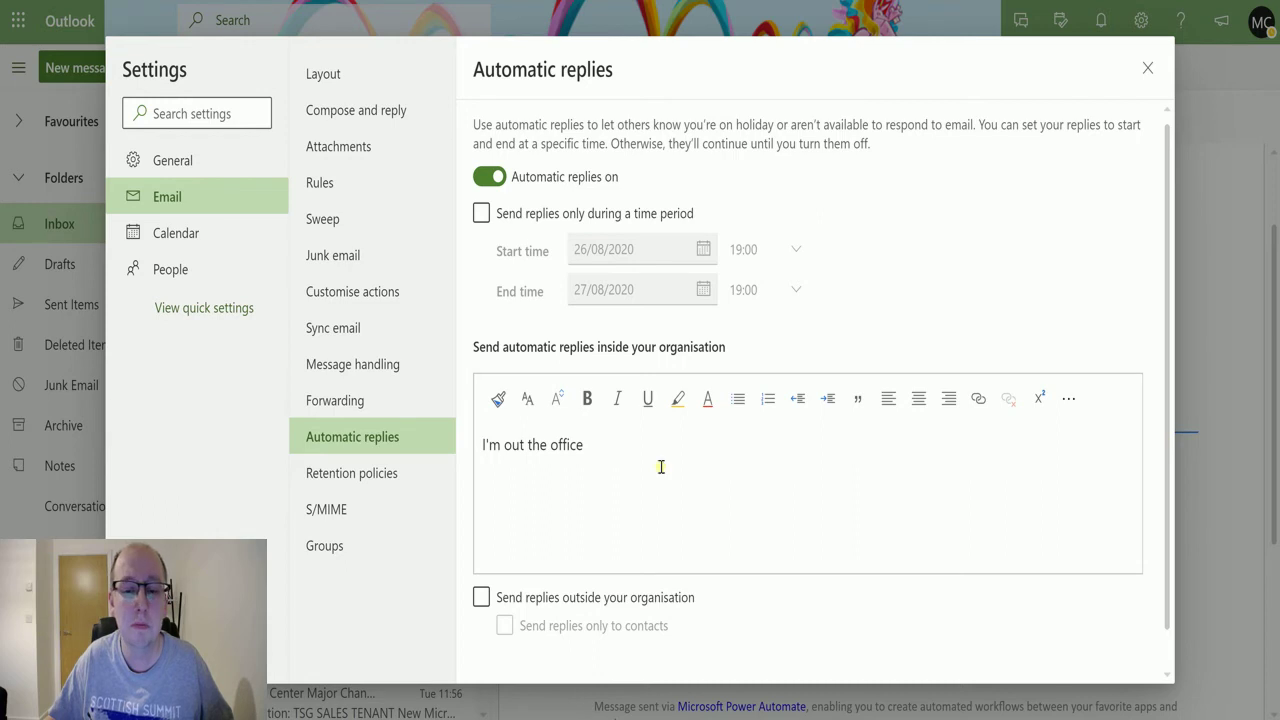
Step: Return to Power Automate, edit the flow, and set External Audience to All in the Set up automatic replies (V2) action
key("ctrl+Tab")
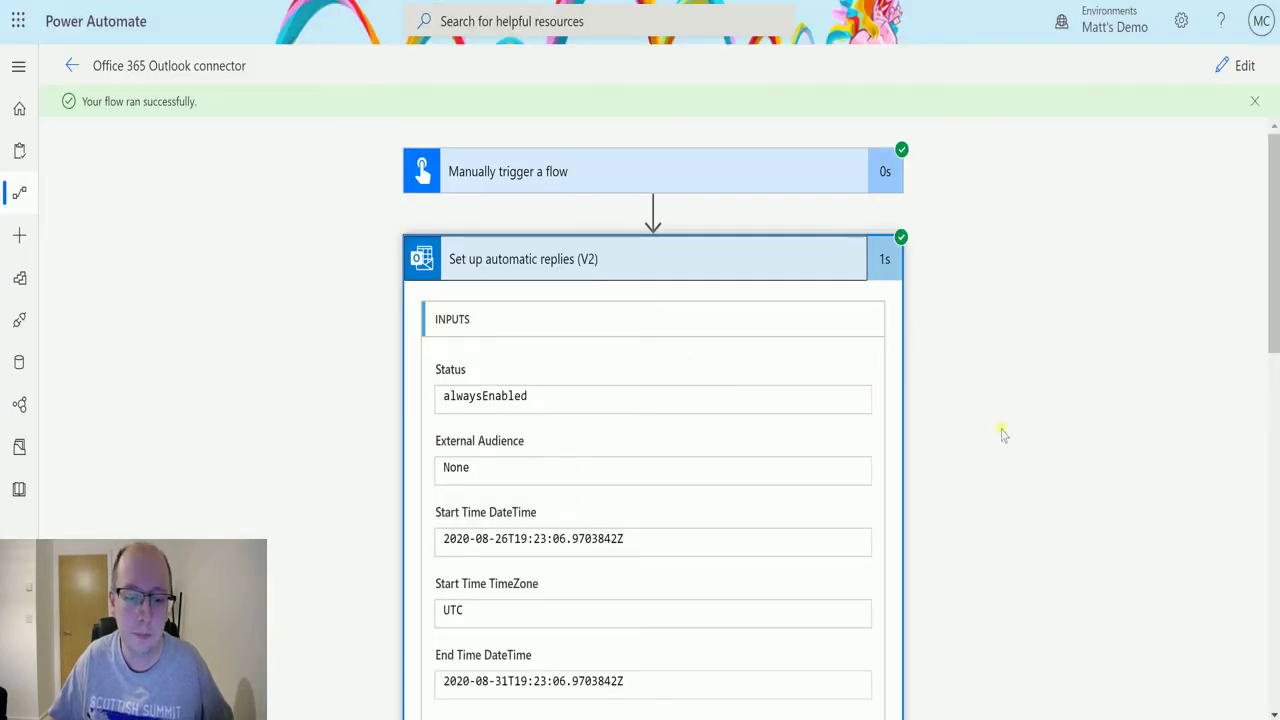
left_click(1238, 65)
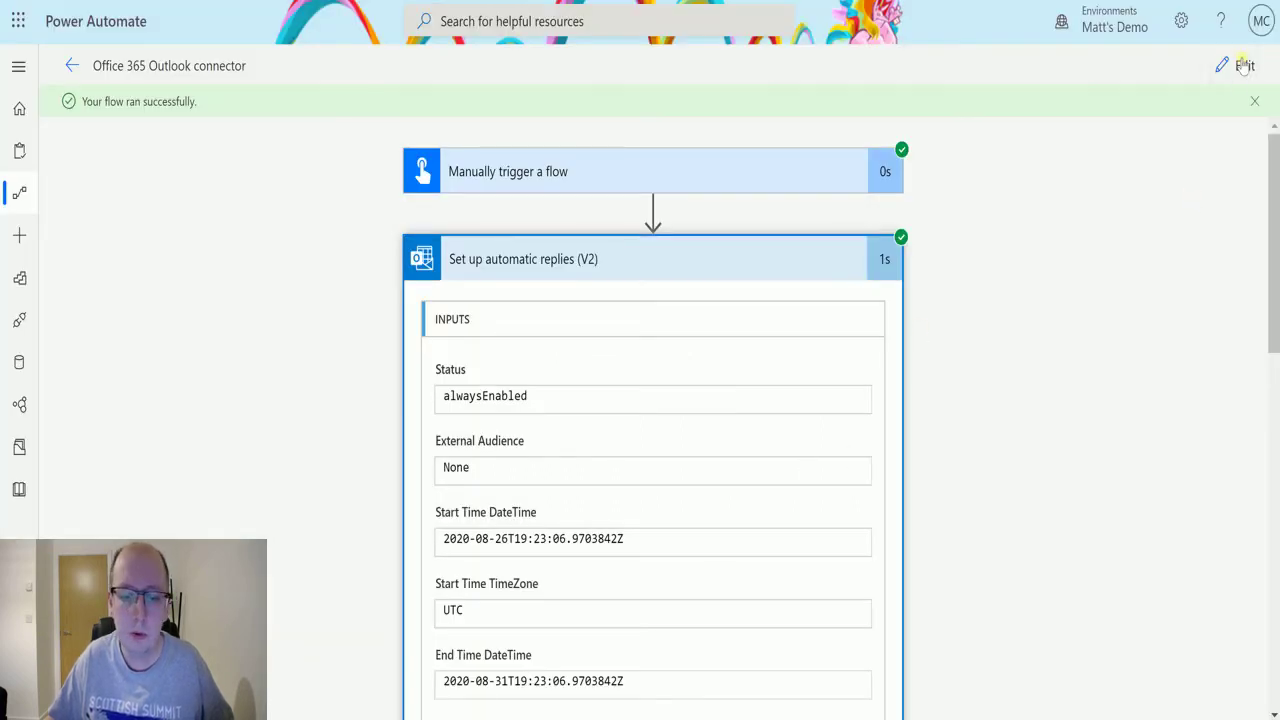
left_click(882, 343)
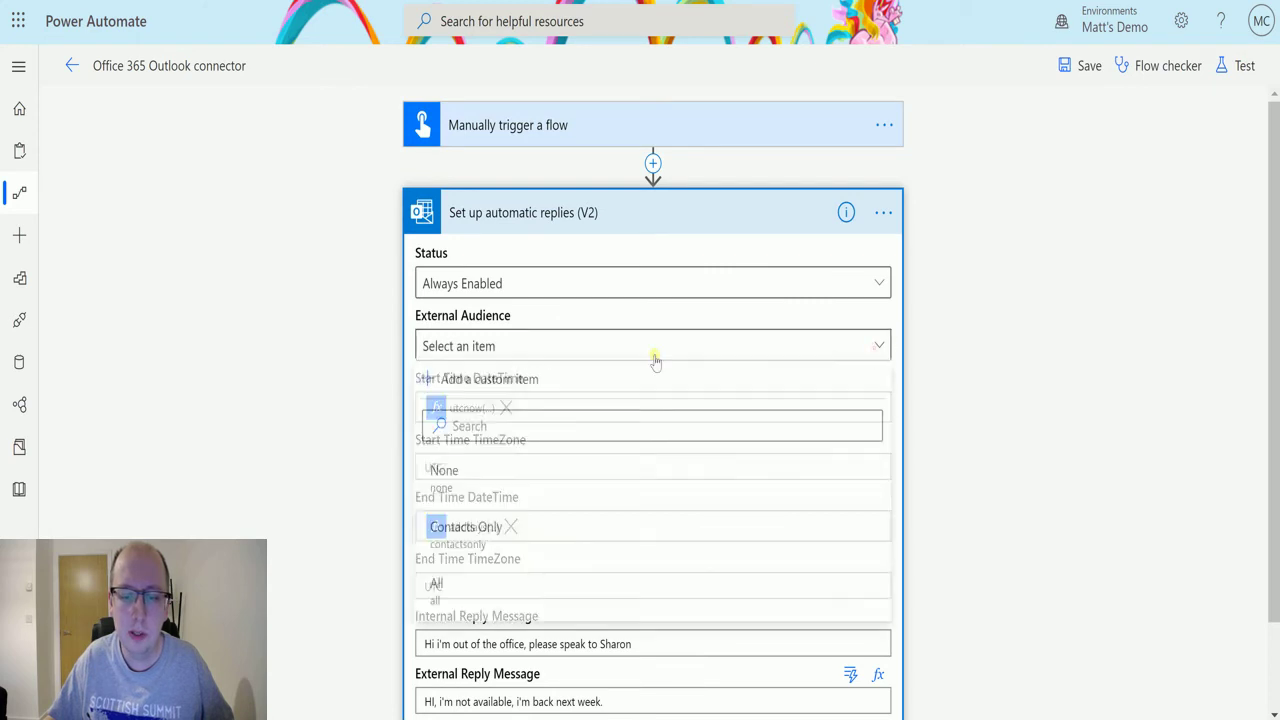
left_click(450, 600)
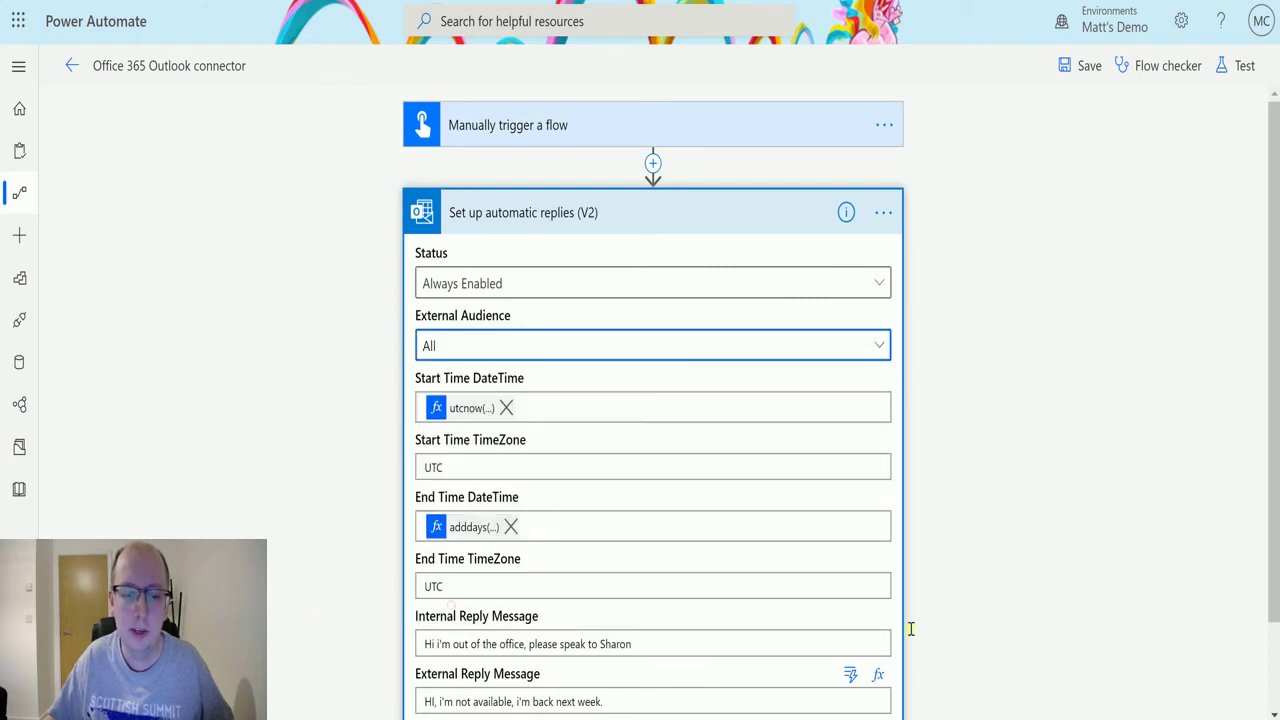
scroll(988, 344, "down", 1)
scroll(862, 383, "up", 1)
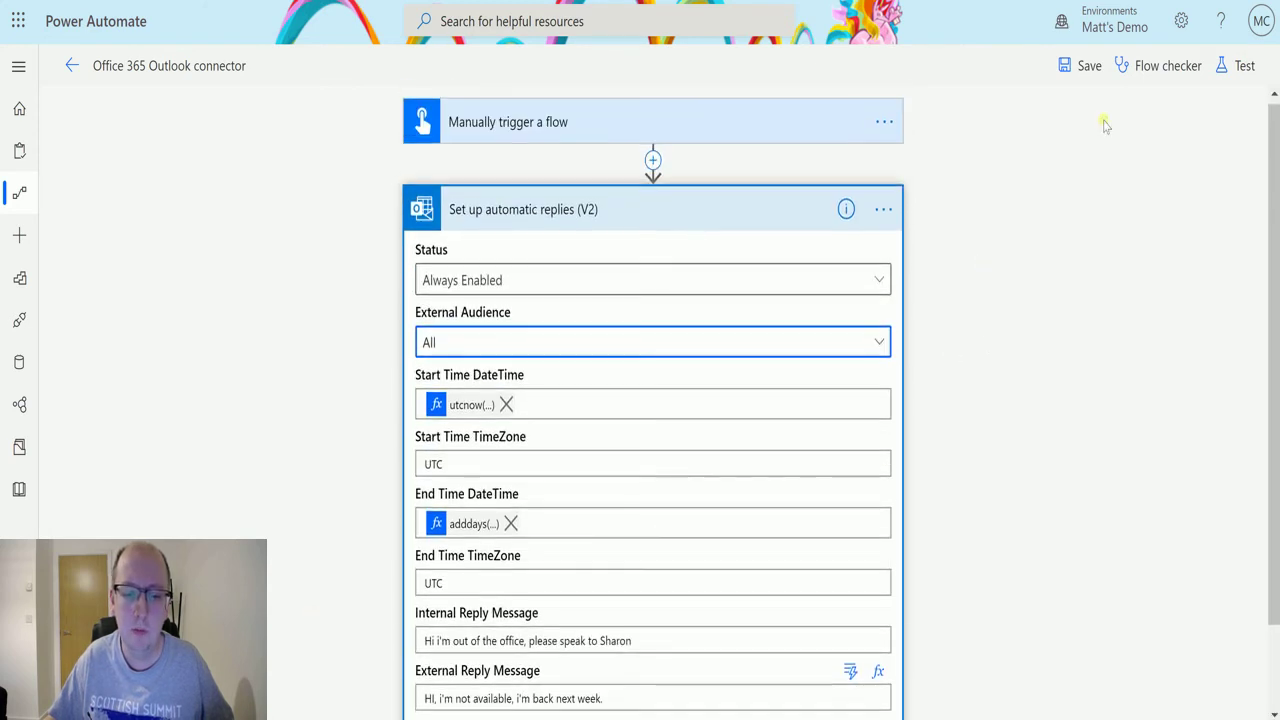
Step: Save and test the flow by performing the trigger action manually, and close the run pane once the run has started
left_click(1241, 68)
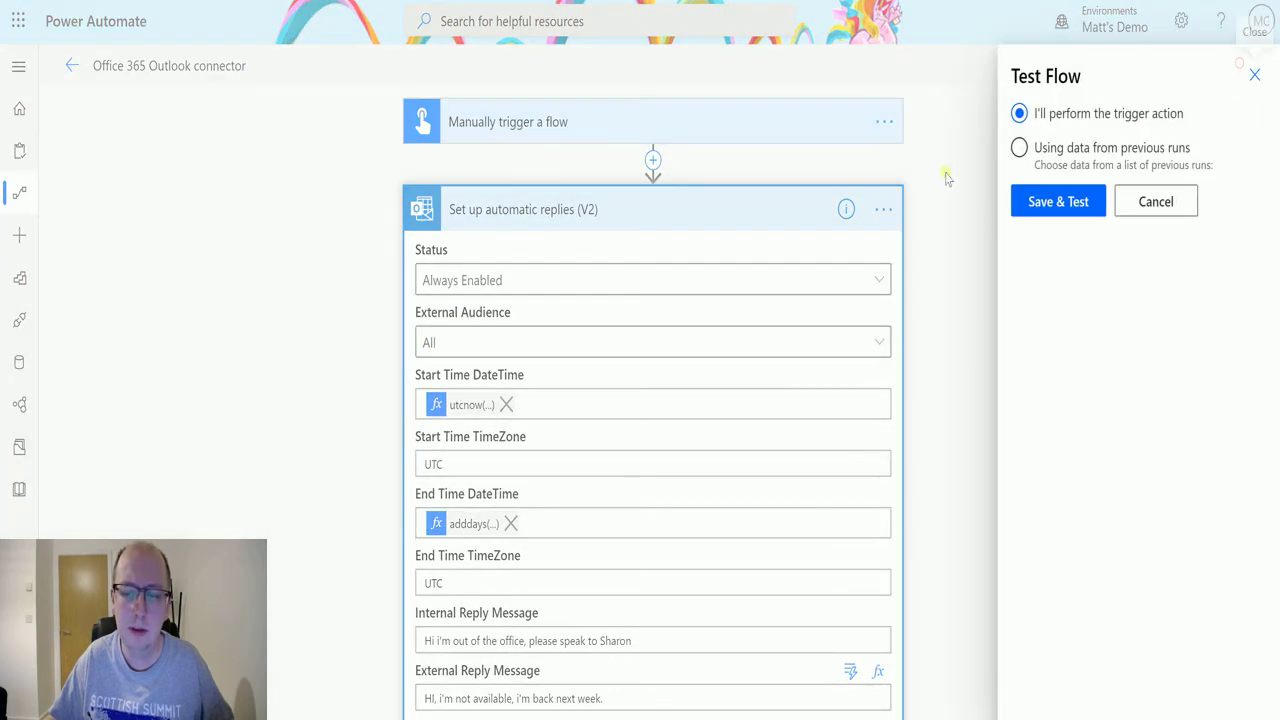
left_click(1062, 190)
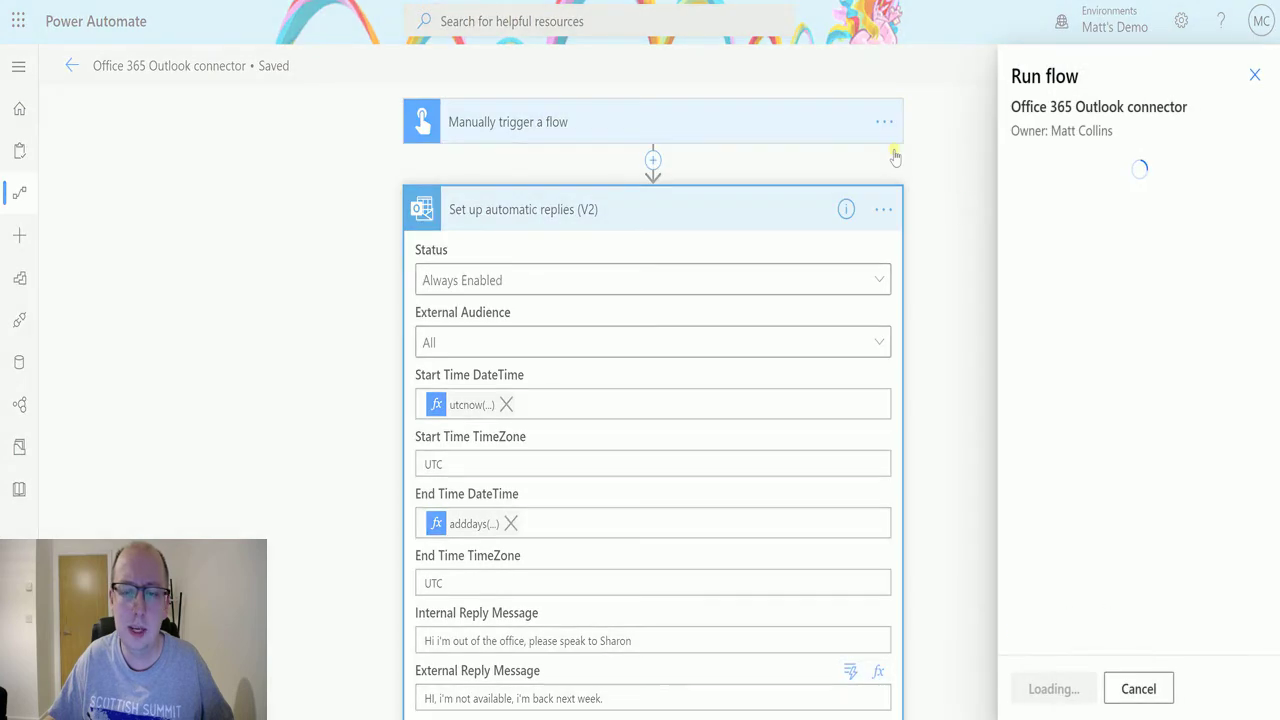
left_click(1024, 688)
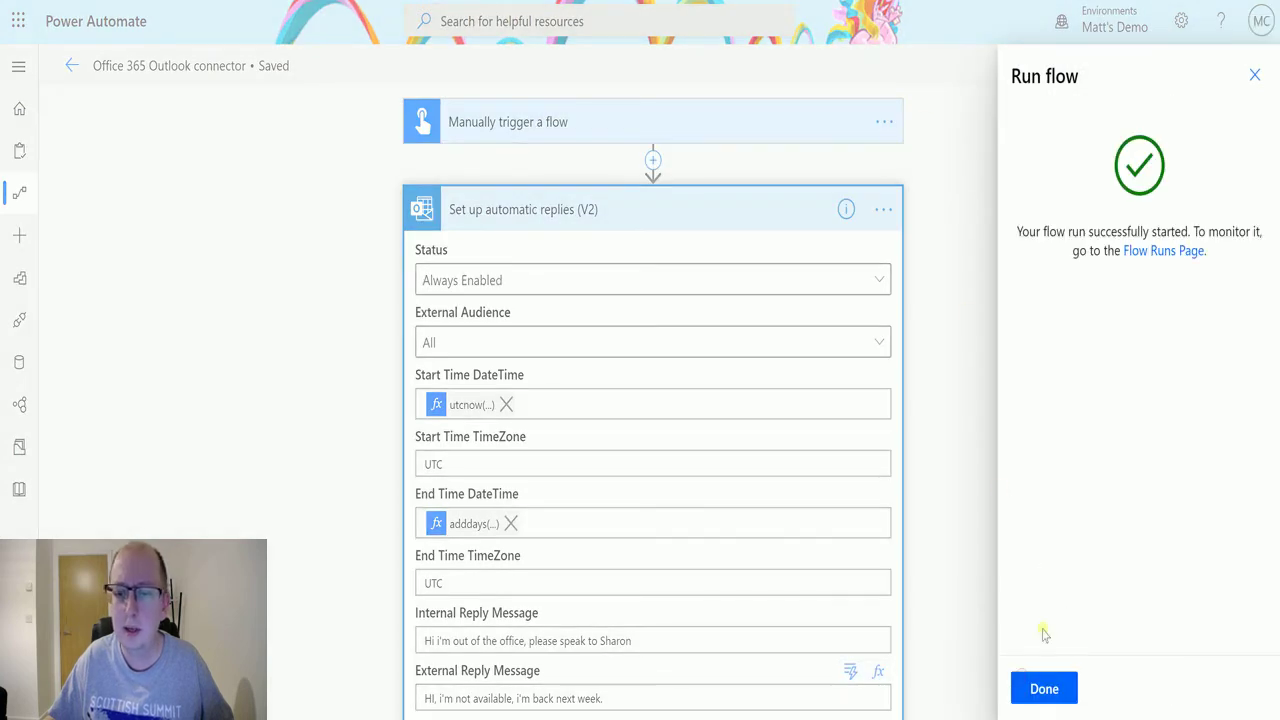
left_click(1050, 690)
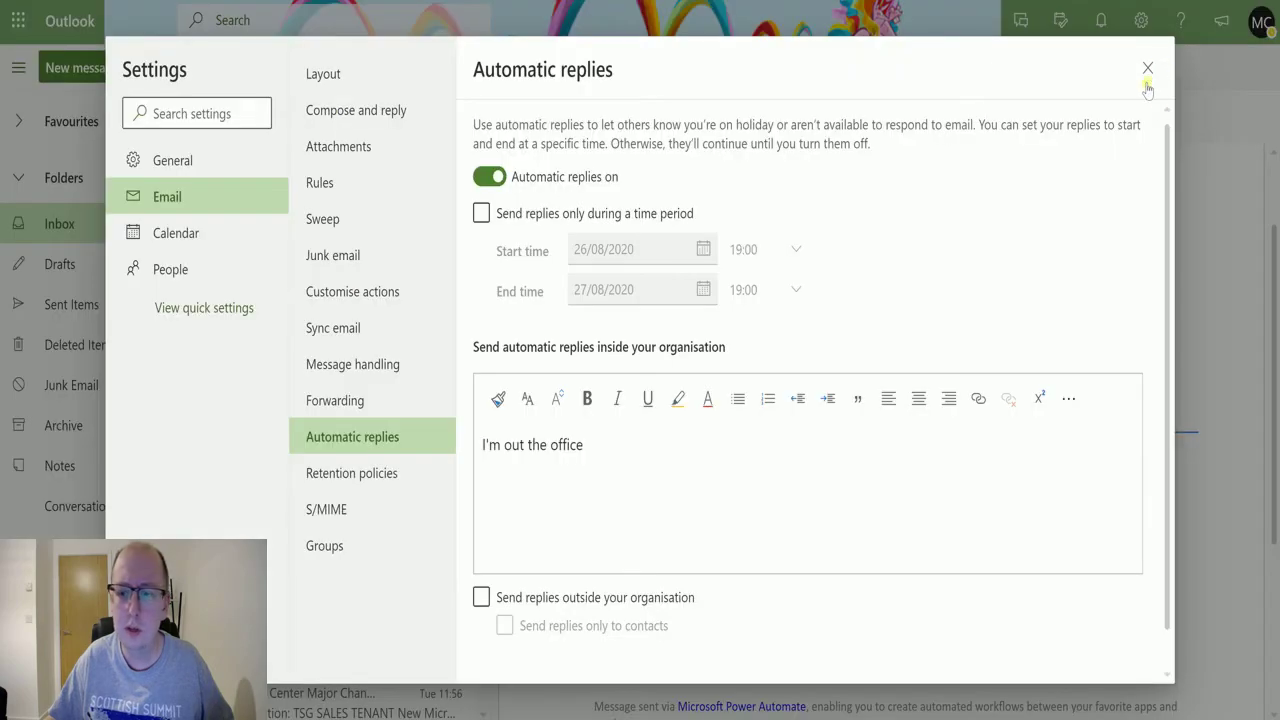
Step: Reopen the full settings in Outlook and check the replies outside the organisation on the Automatic replies page
left_click(1147, 61)
left_click(1148, 30)
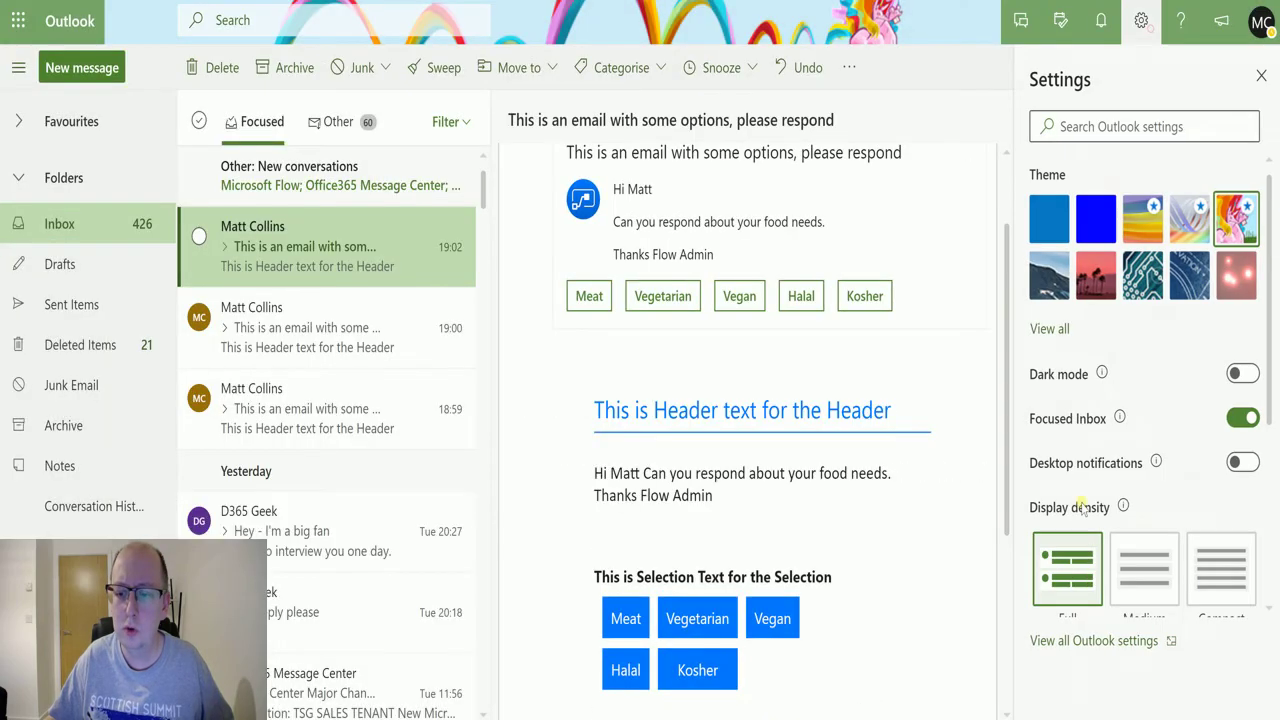
left_click(1088, 640)
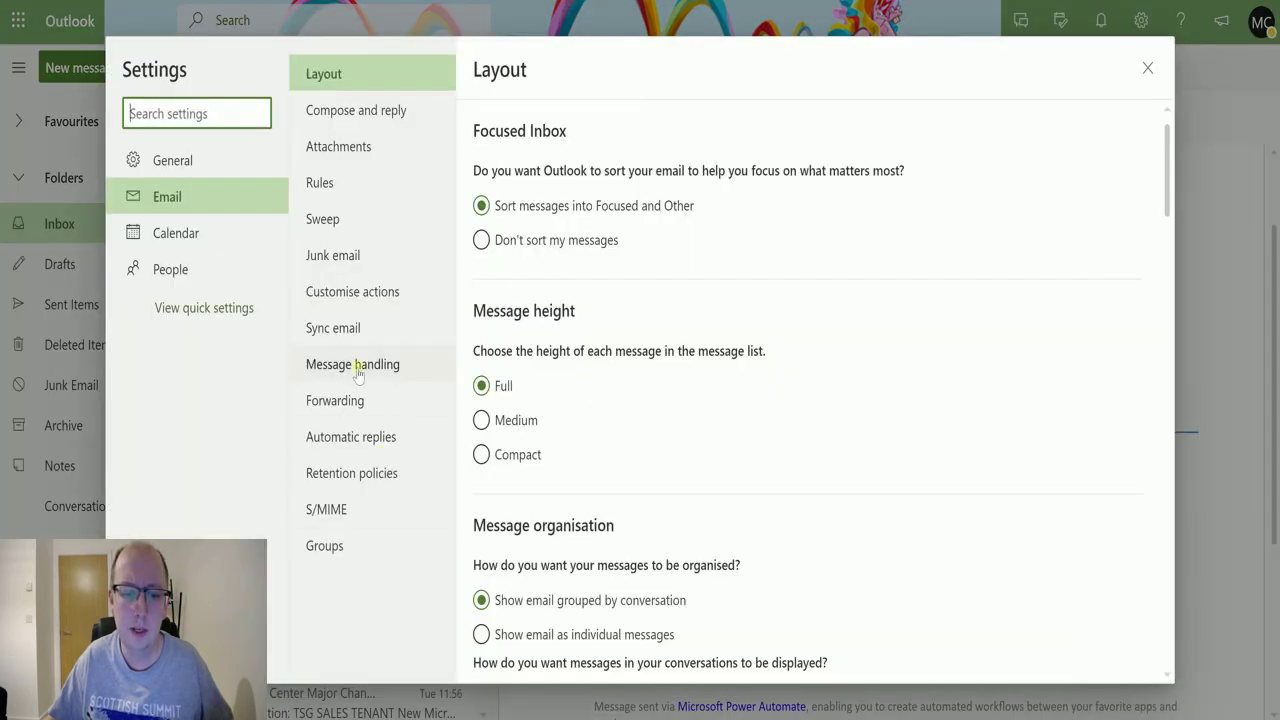
left_click(370, 438)
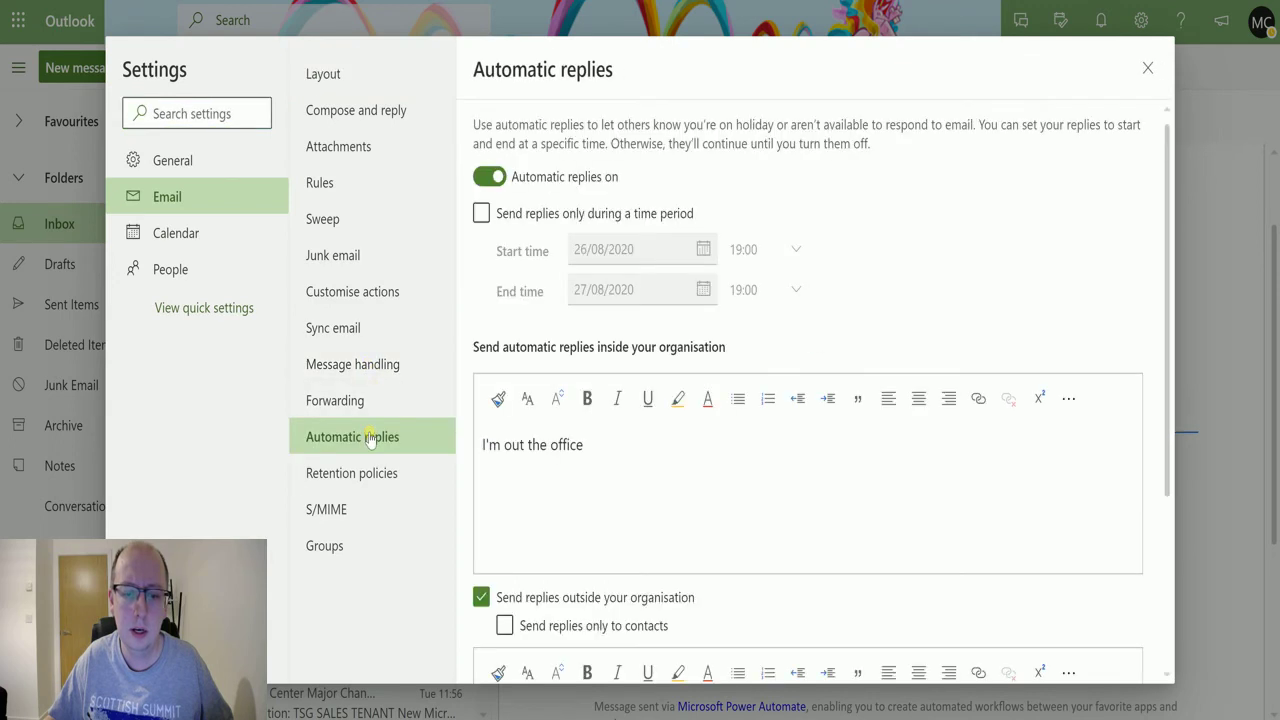
scroll(526, 449, "down", 5)
scroll(800, 330, "up", 5)
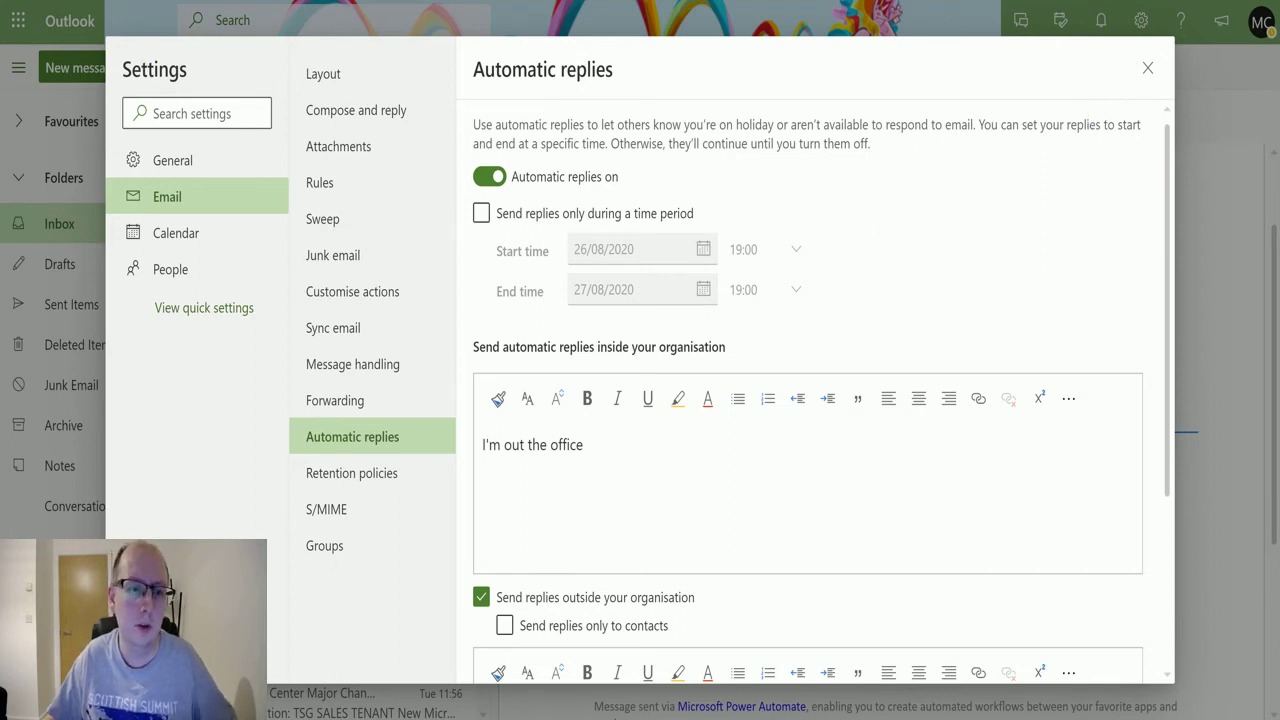
Step: Reload Outlook, dismiss the automatic replies notification, and examine the internal and external reply messages and the time period options
key("F5")
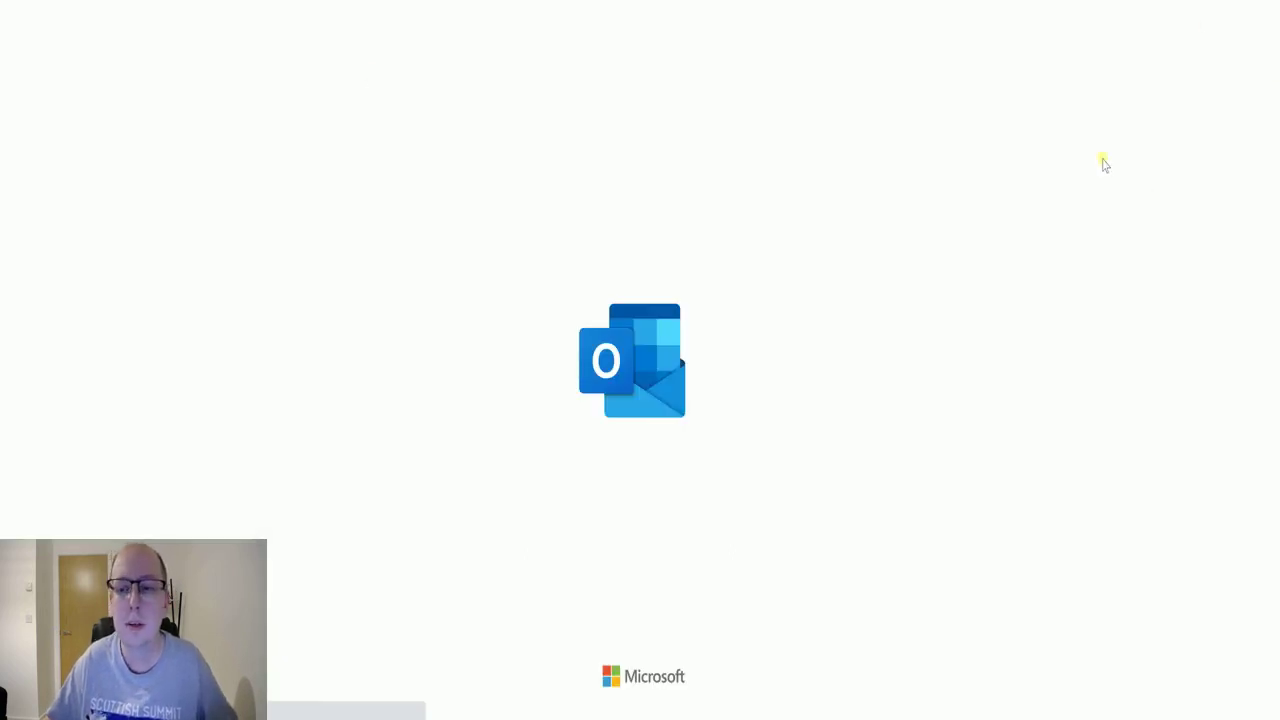
left_click(1140, 24)
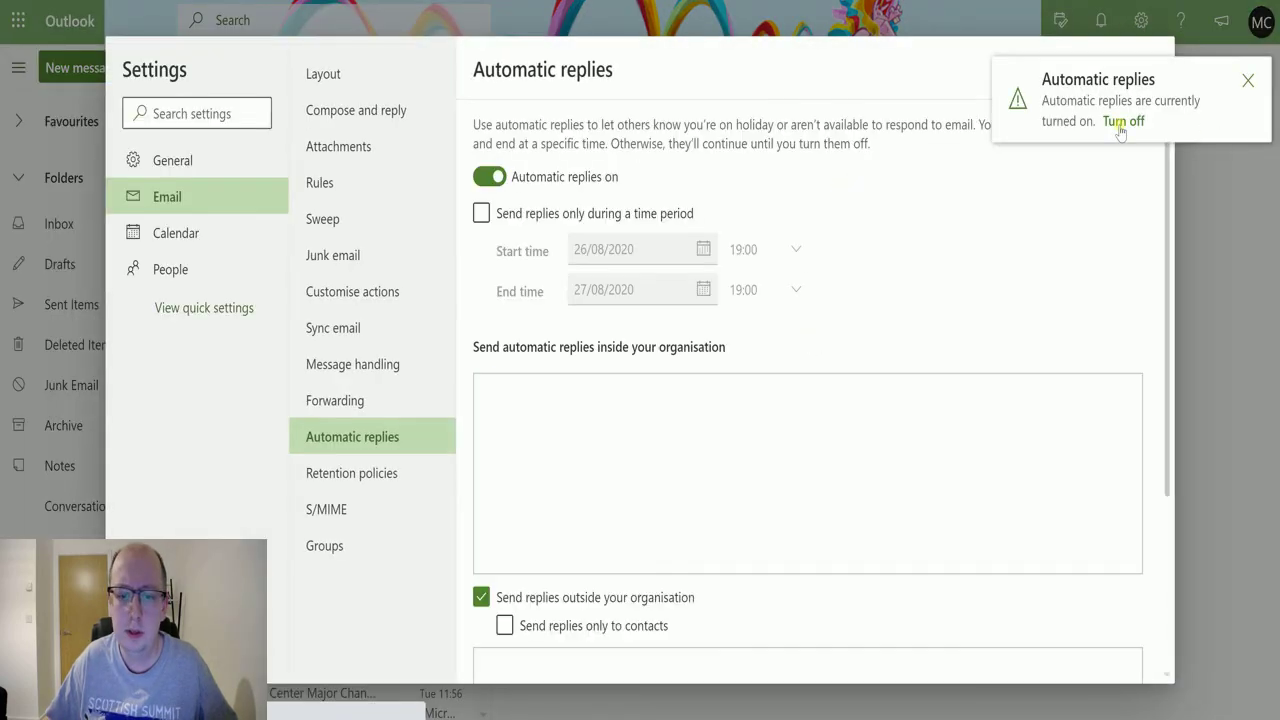
left_click(1247, 81)
scroll(1013, 182, "down", 2)
scroll(1013, 182, "down", 2)
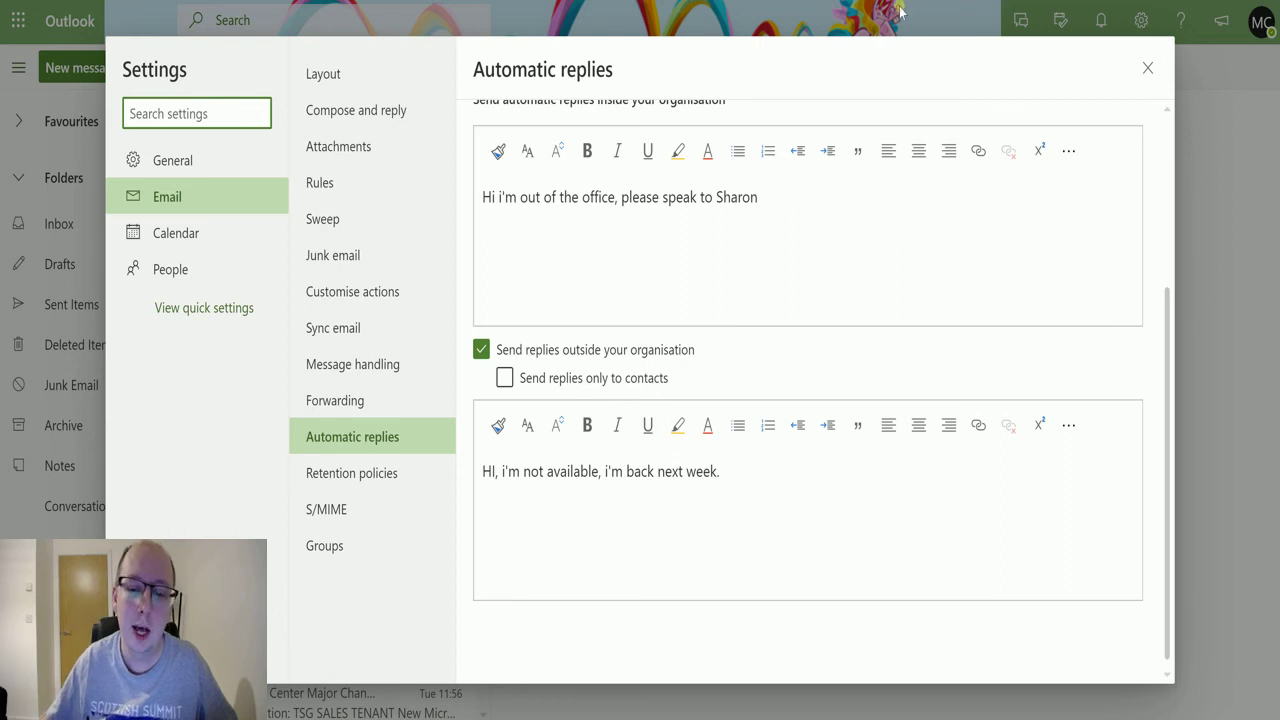
scroll(980, 272, "up", 3)
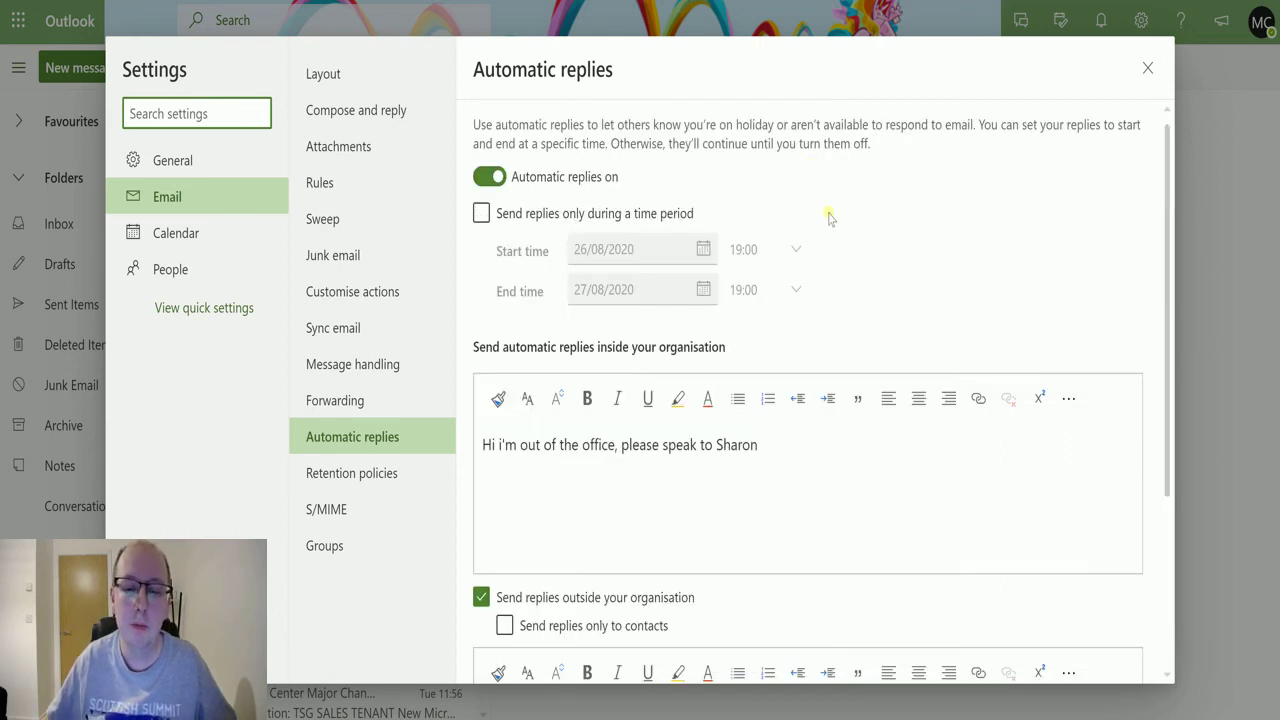
scroll(826, 215, "down", 2)
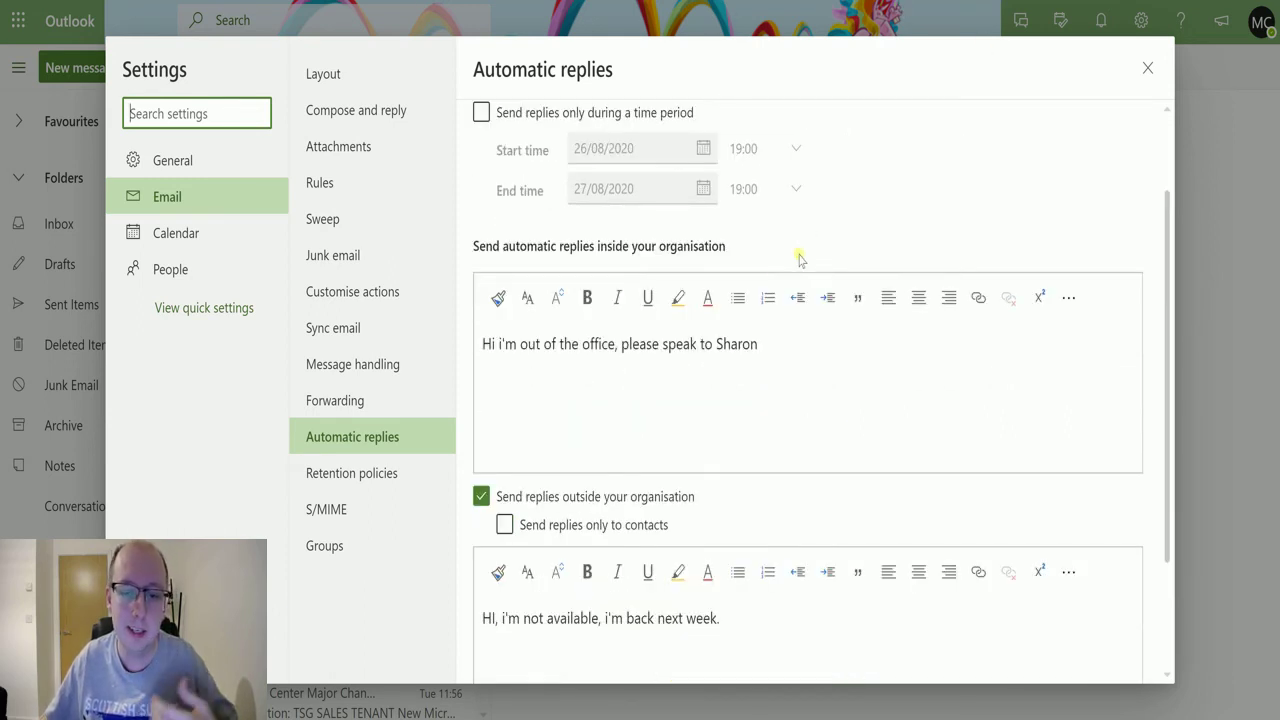
scroll(900, 203, "down", 2)
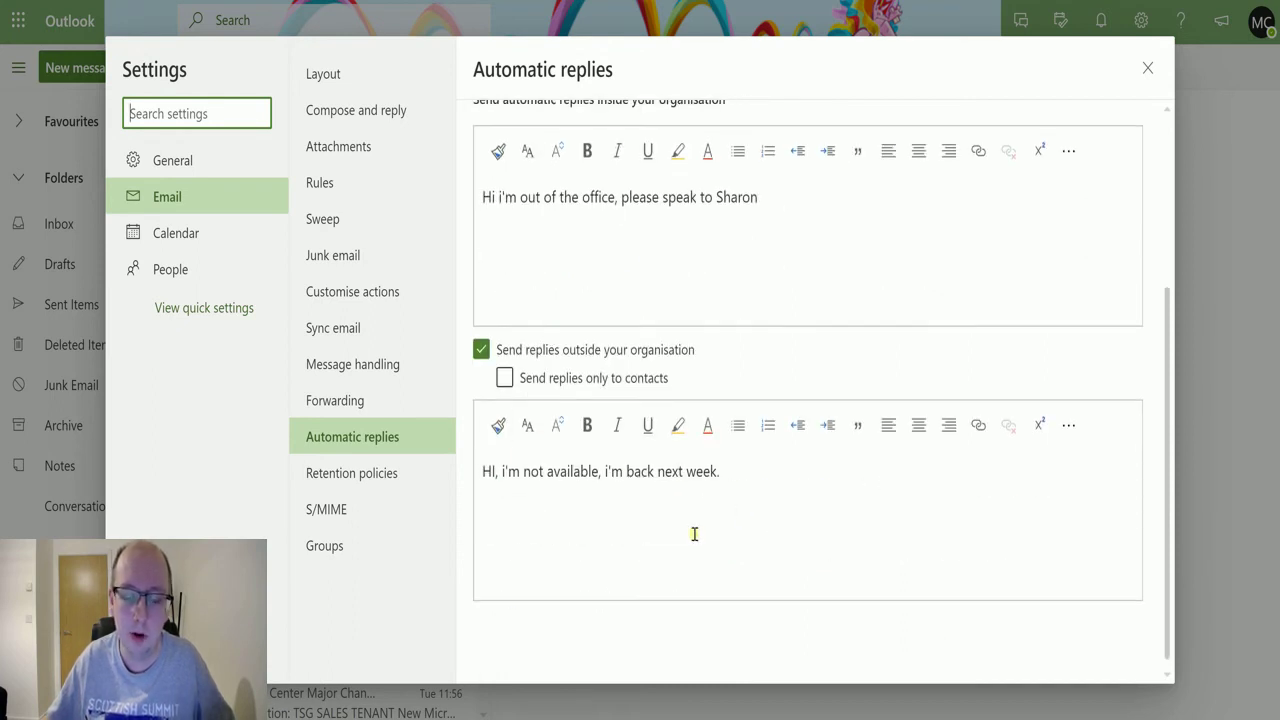
scroll(758, 551, "up", 3)
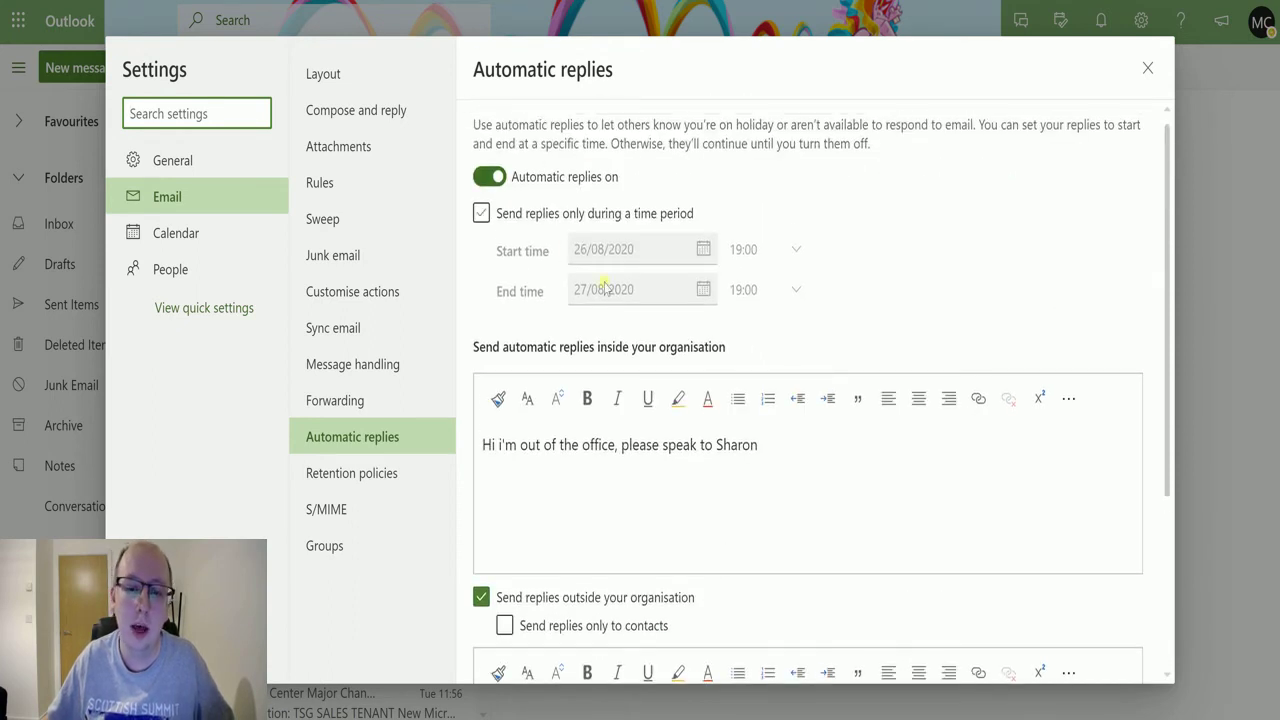
left_click(508, 212)
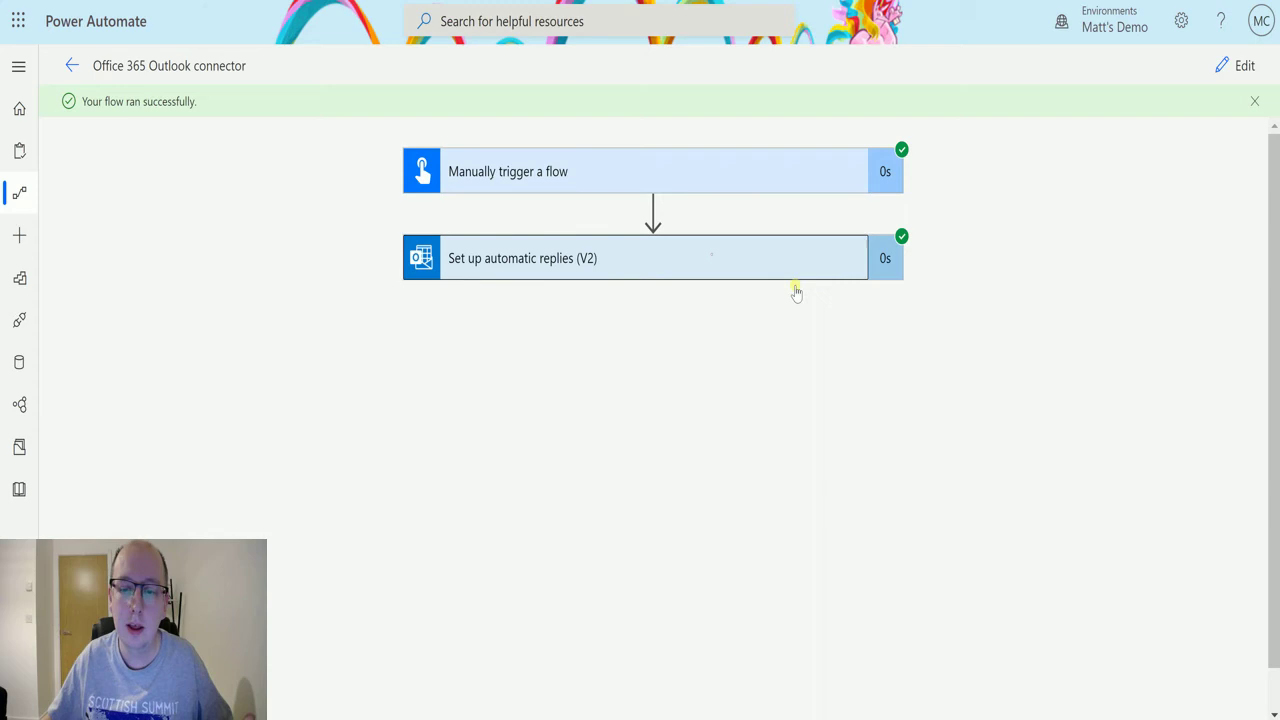
Step: In Power Automate, review the Set up automatic replies (V2) run inputs, and edit the flow to set that action's Status to Scheduled
left_click(790, 272)
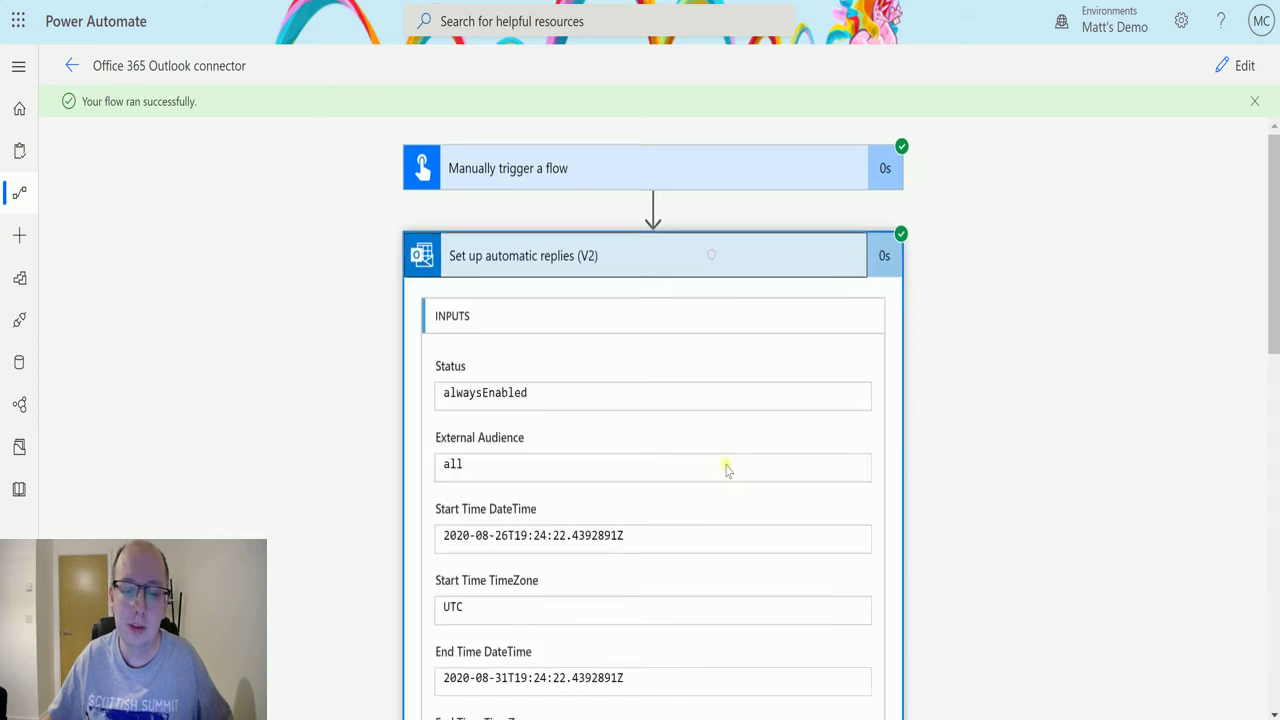
scroll(727, 470, "down", 2)
left_click(1240, 70)
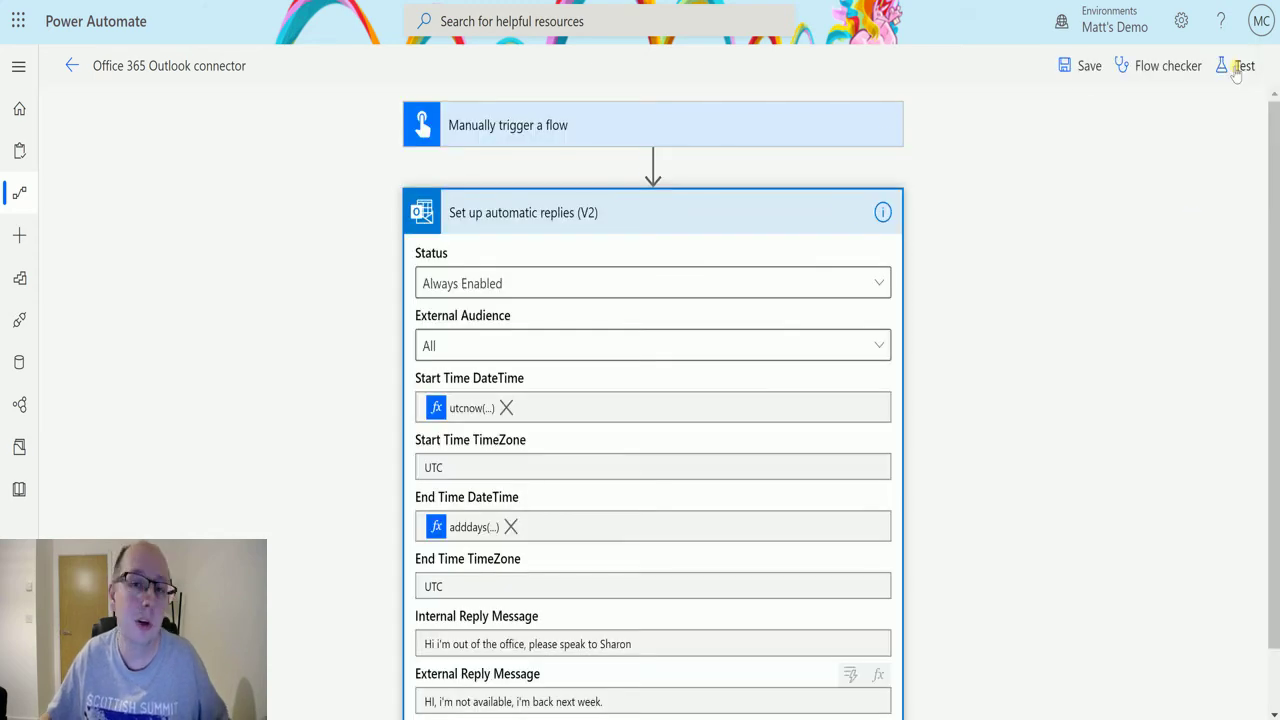
scroll(863, 363, "down", 2)
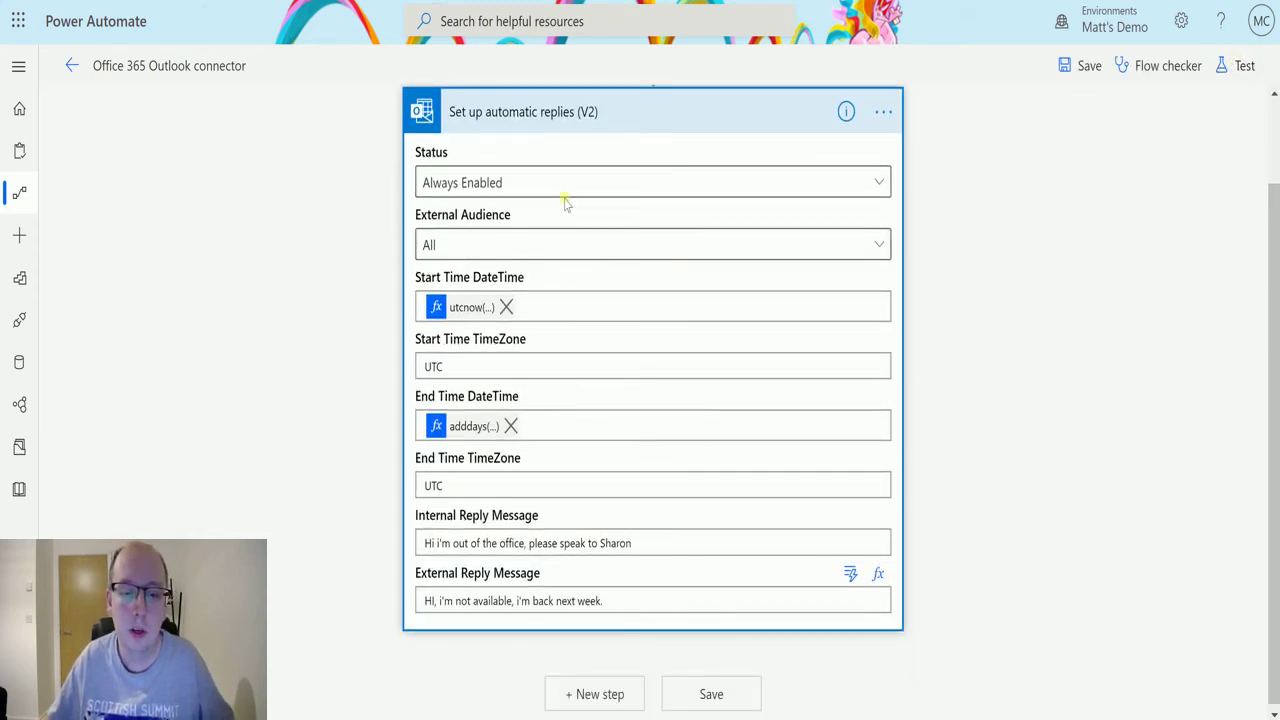
left_click(567, 192)
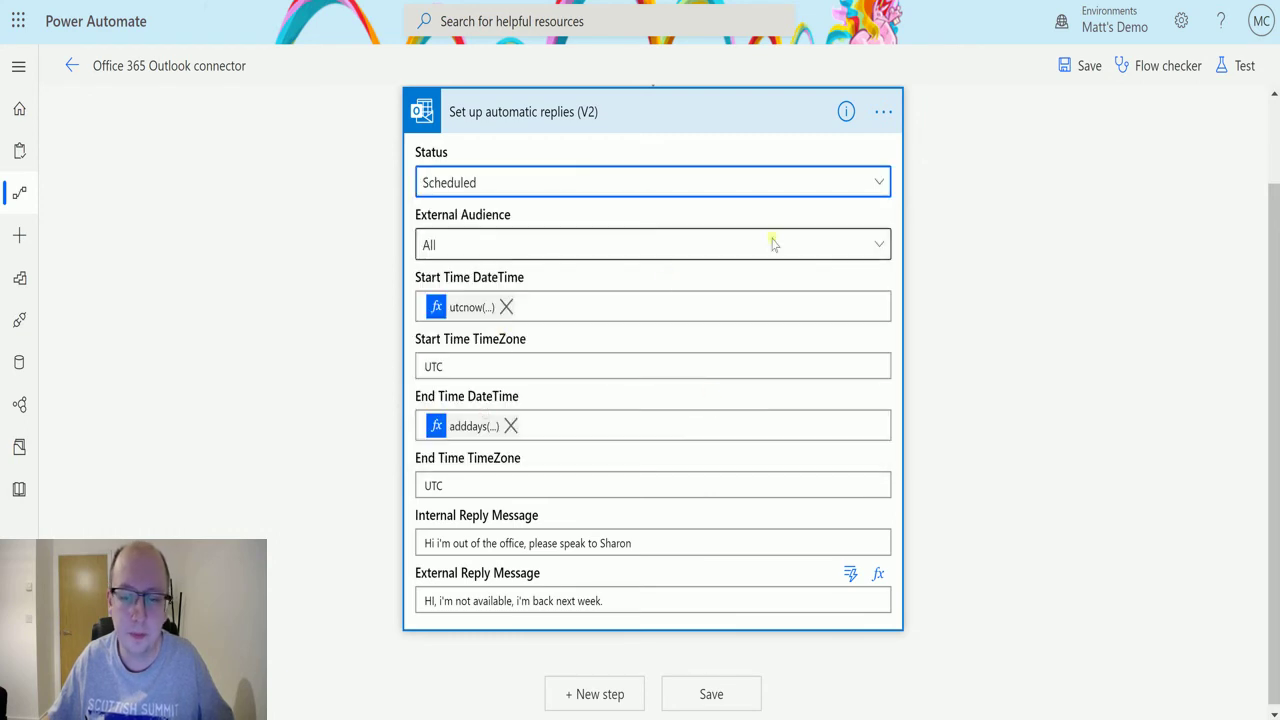
Step: Set the action's External Audience to None, and save and test the flow by performing the trigger action manually
left_click(877, 245)
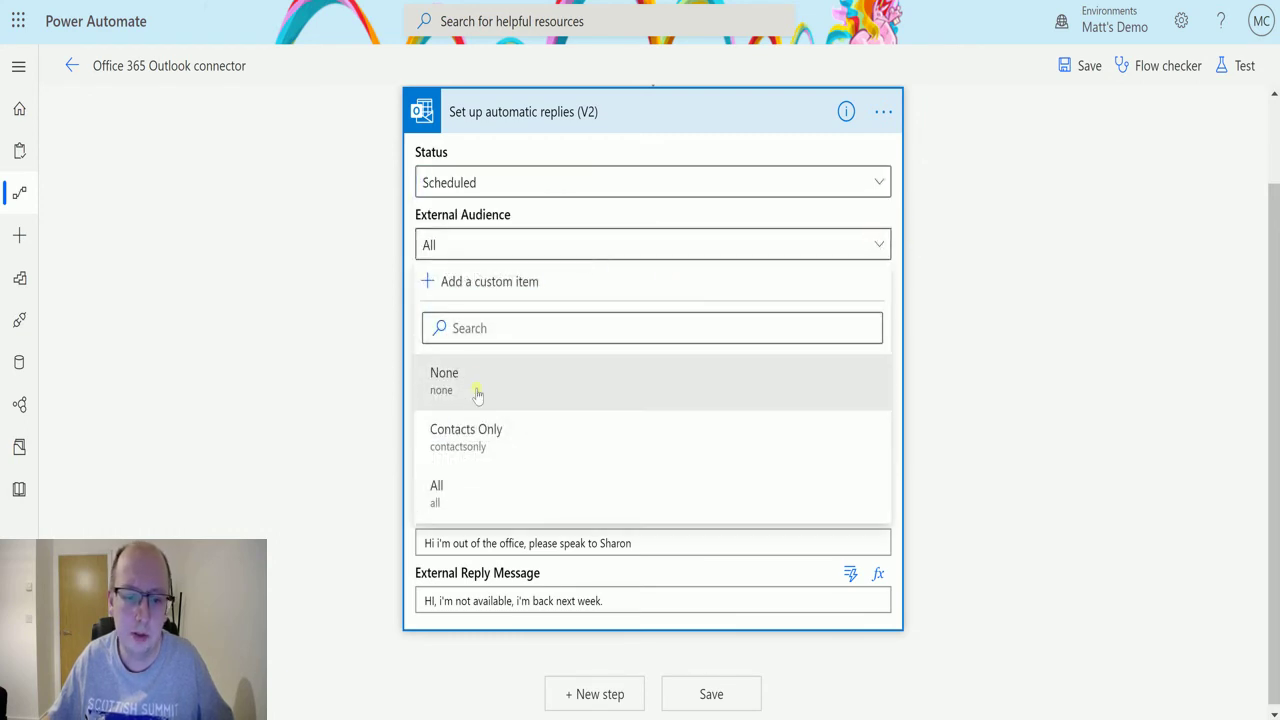
left_click(479, 387)
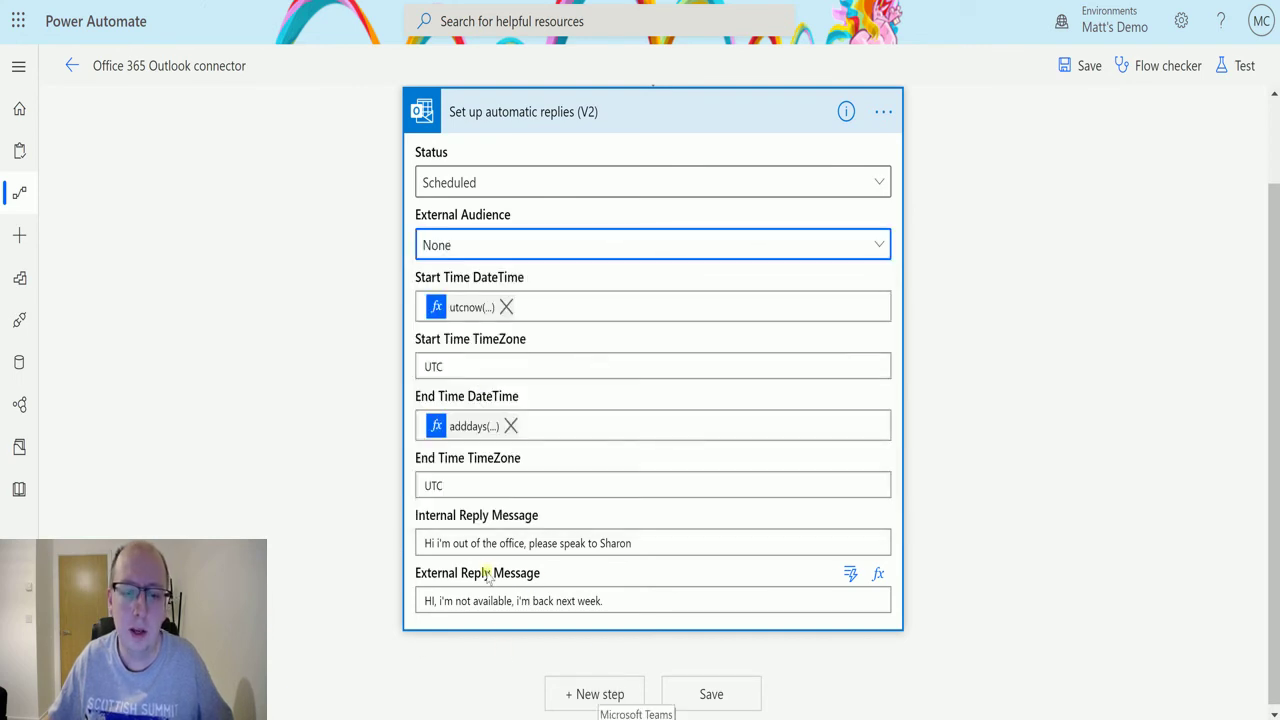
left_click(1240, 67)
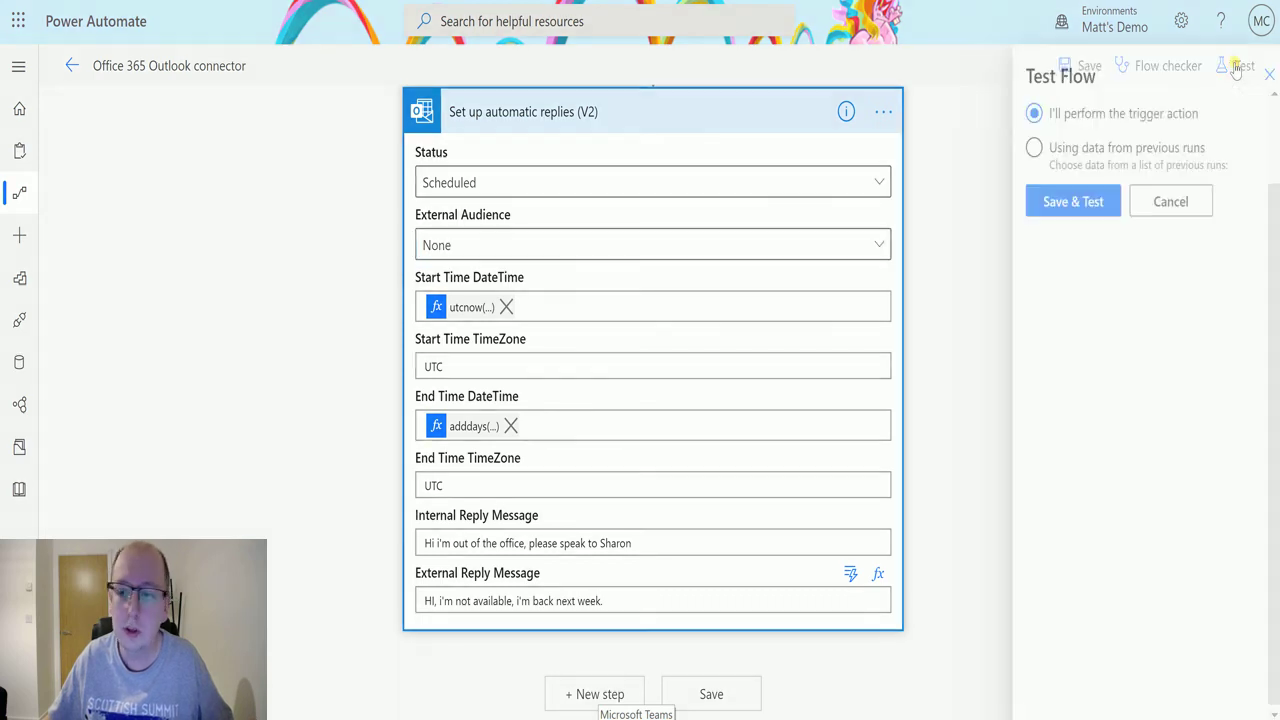
left_click(1057, 196)
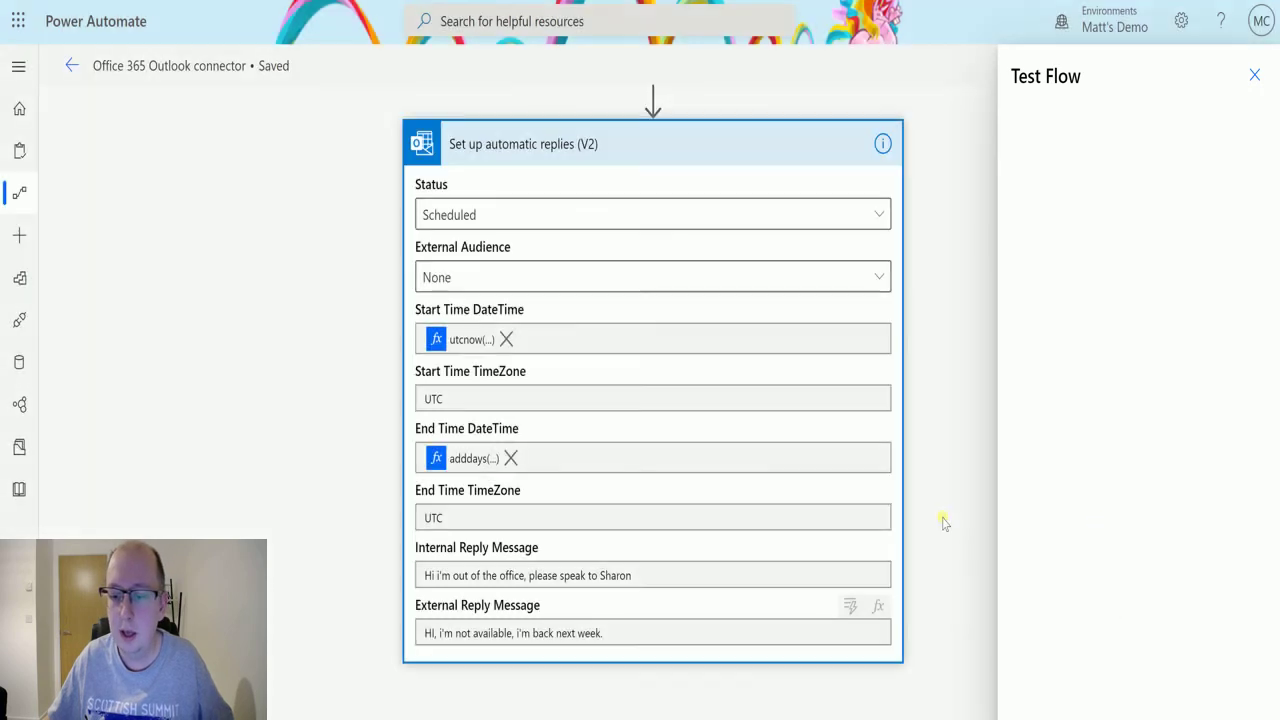
left_click(1054, 686)
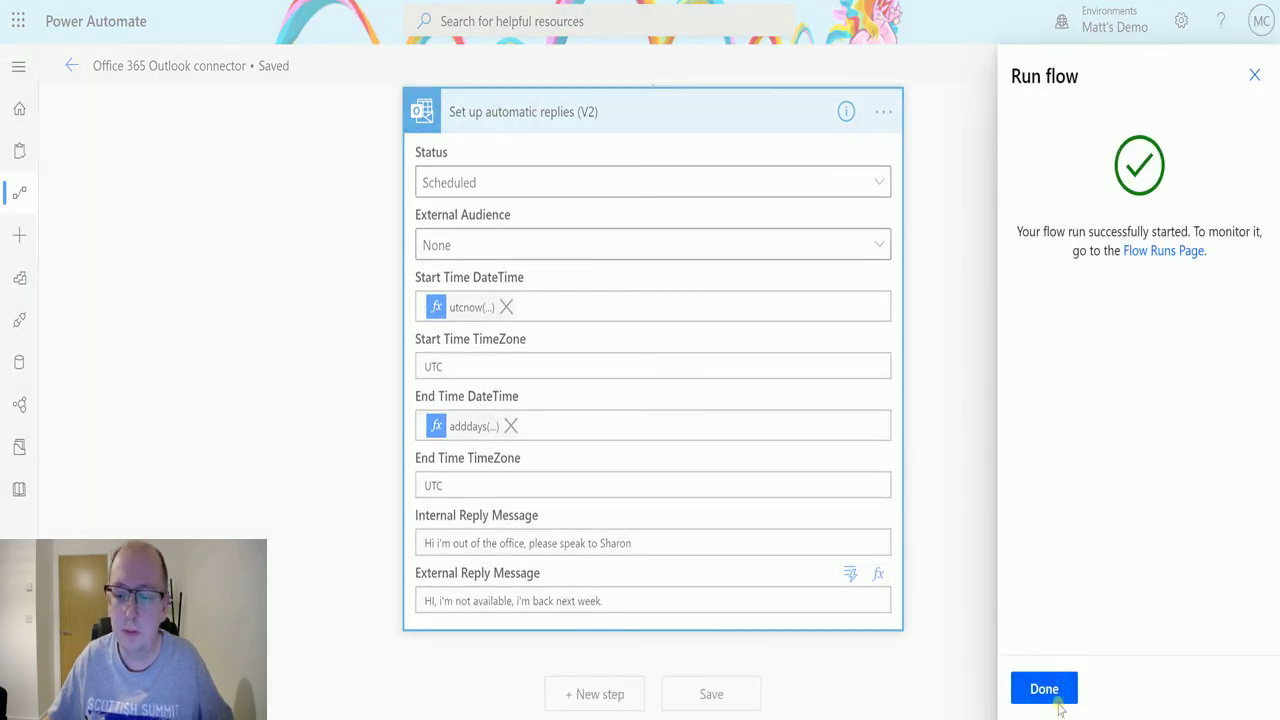
left_click(1046, 689)
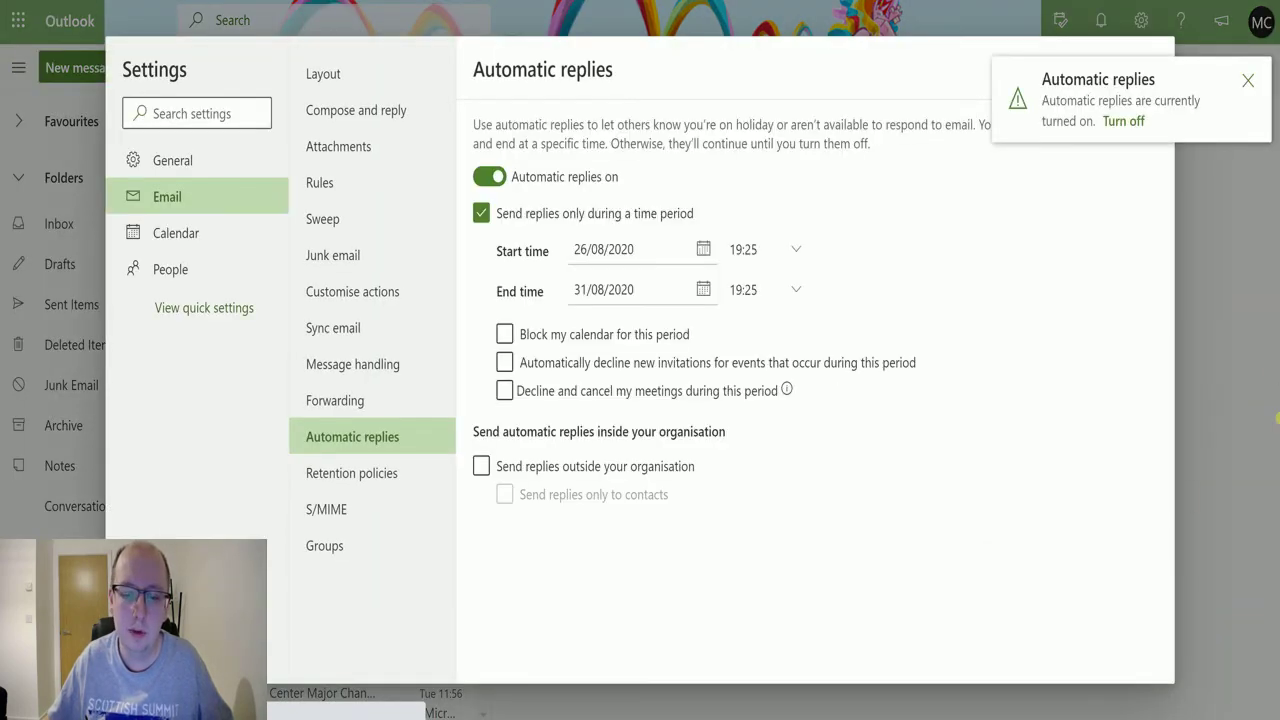
Step: In Outlook, dismiss the automatic replies notification and examine the scheduled time period, internal message and outside-organisation option on the Automatic replies page
scroll(1013, 330, "down", 2)
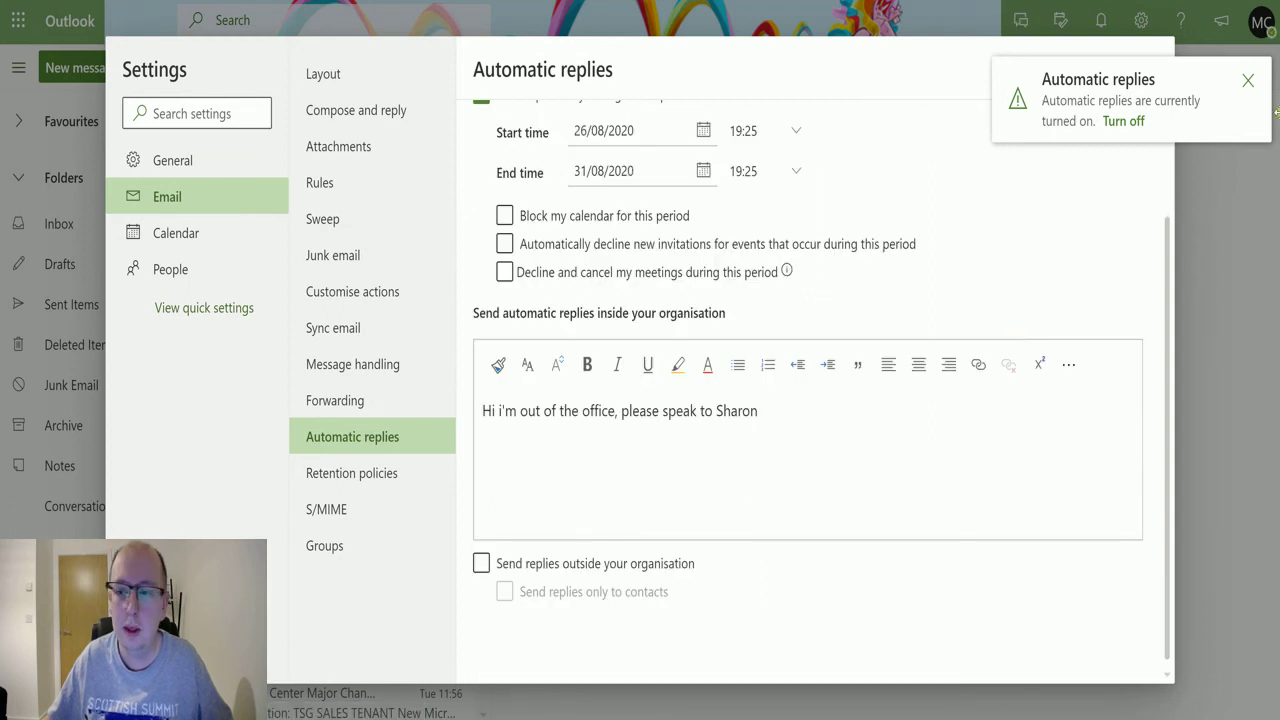
left_click(1246, 92)
scroll(940, 288, "up", 2)
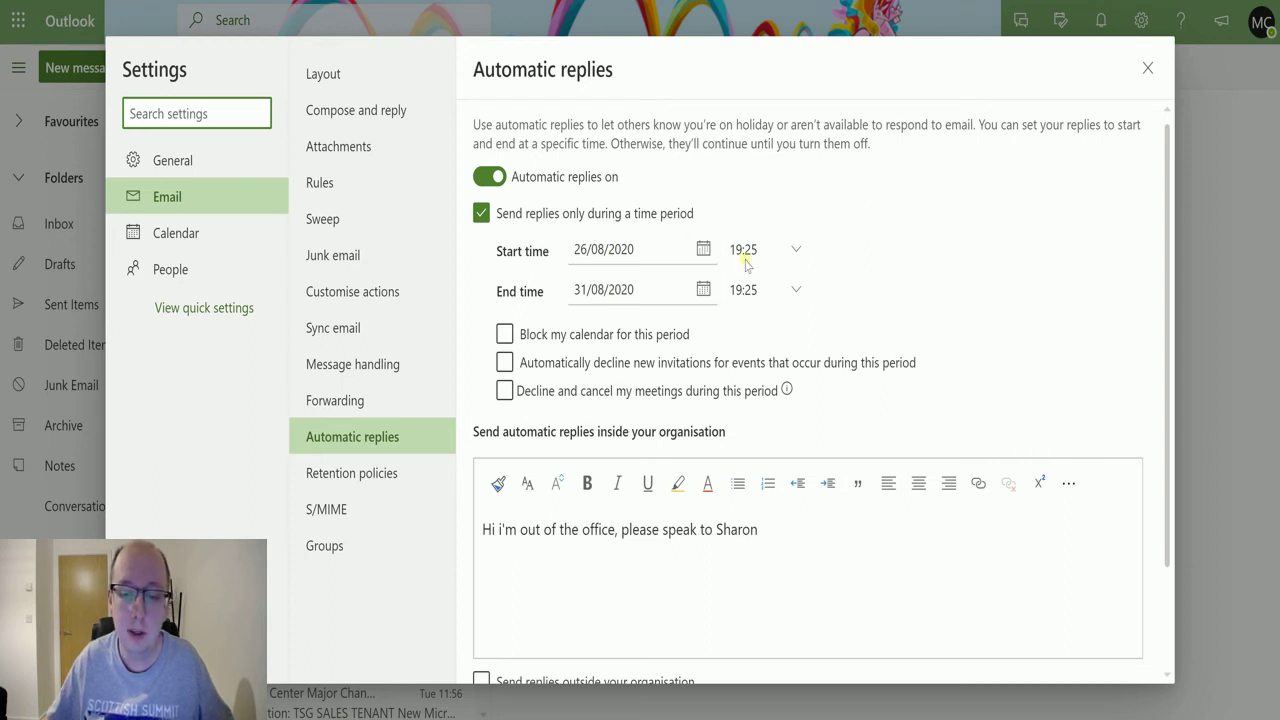
scroll(705, 450, "down", 1)
scroll(705, 450, "down", 1)
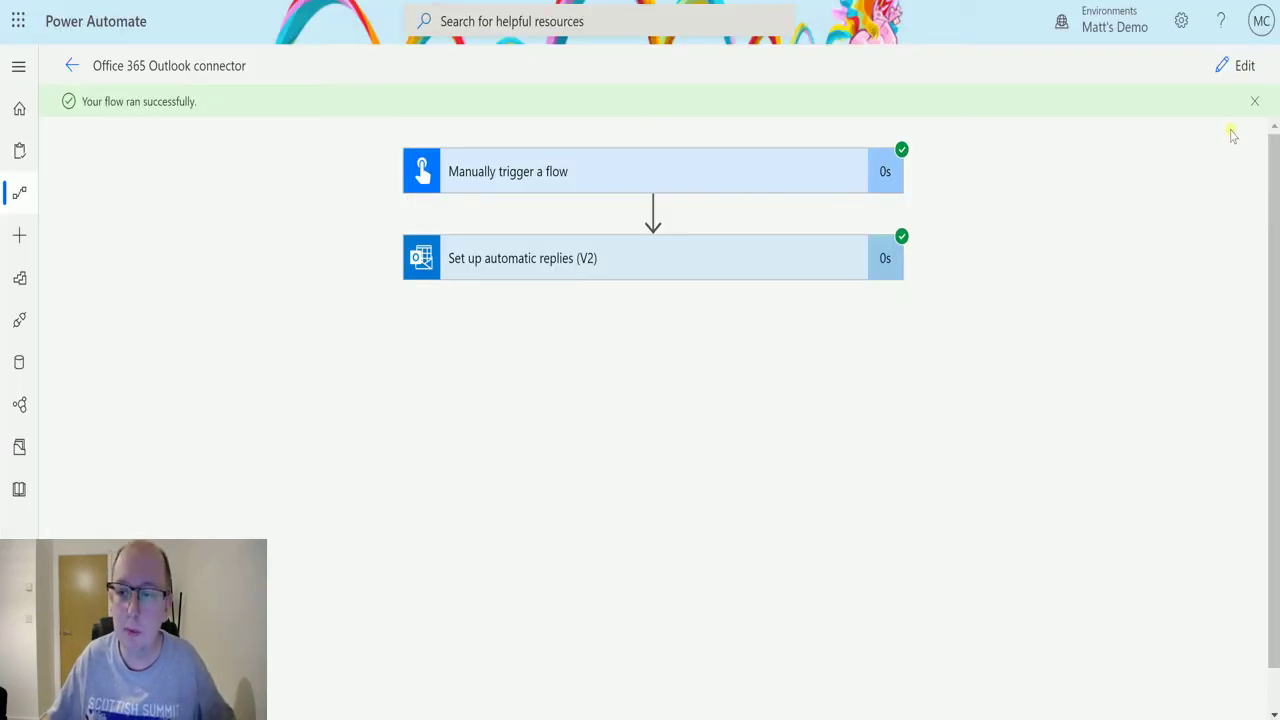
Step: In Power Automate, edit the flow to set the automatic replies action's External Audience to Contacts Only, comparing it with Outlook's outside-organisation options
left_click(1238, 74)
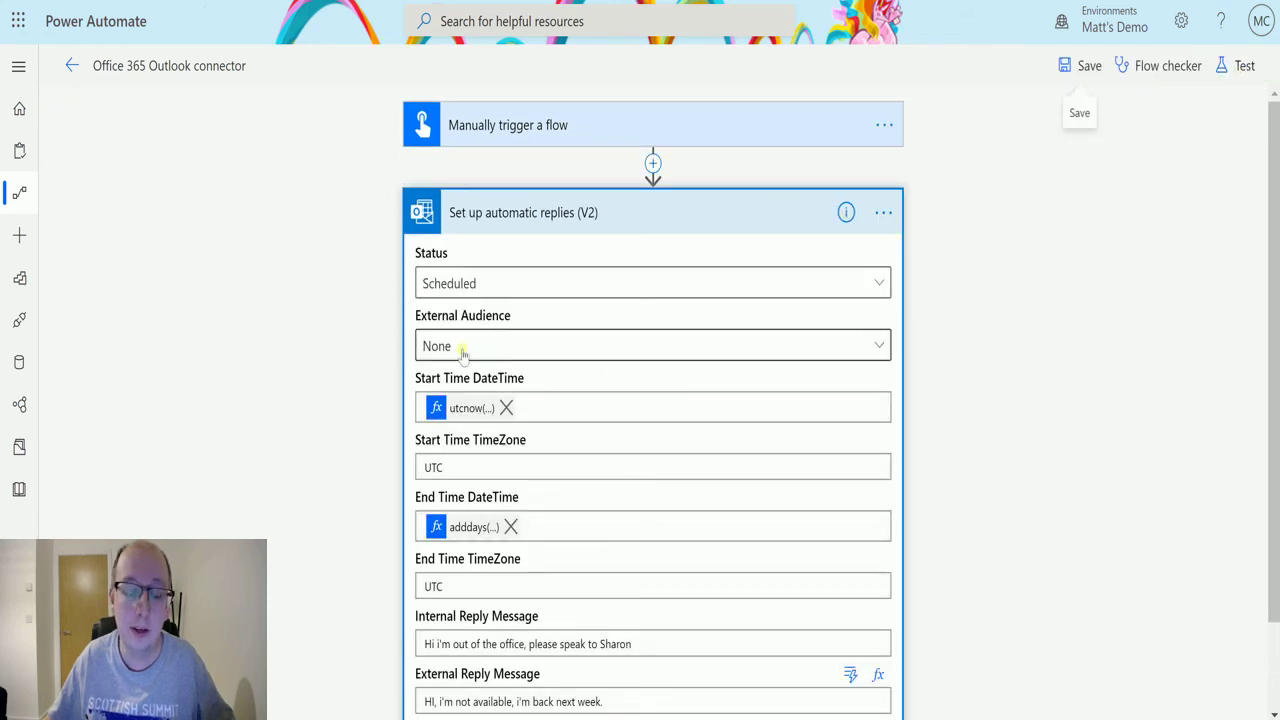
scroll(457, 652, "down", 2)
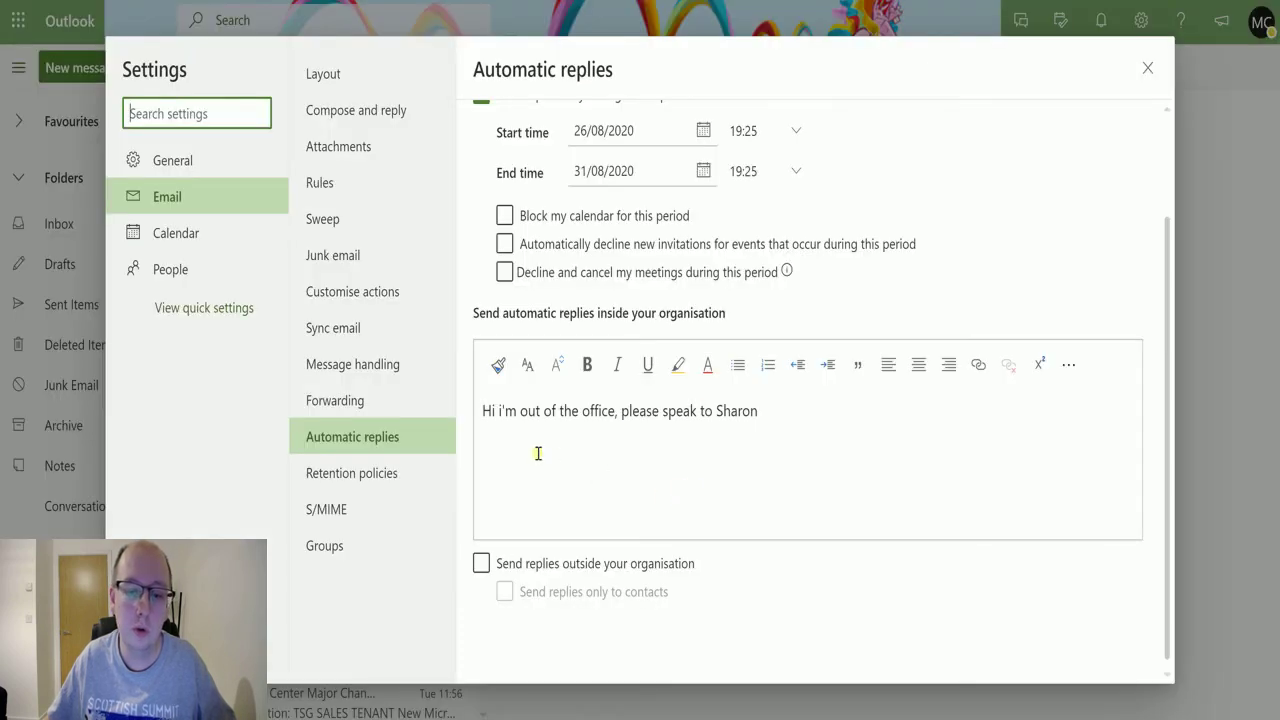
left_click(645, 574)
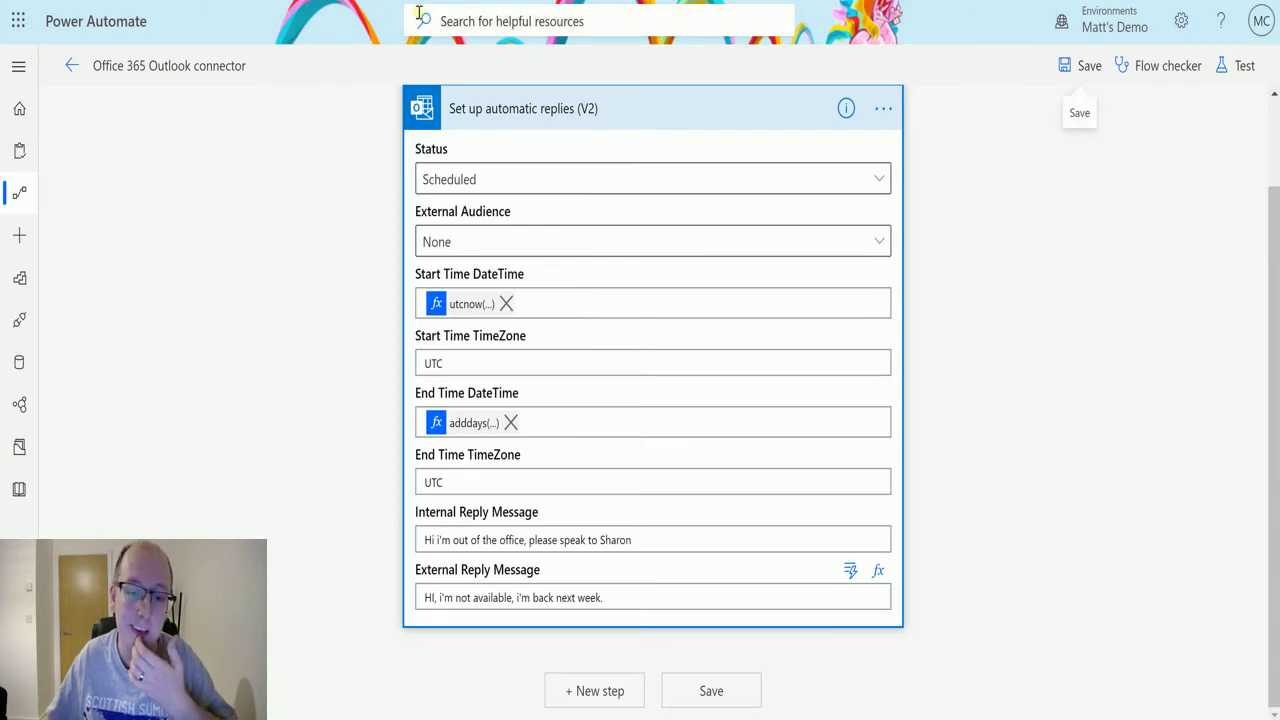
left_click(505, 246)
left_click(471, 428)
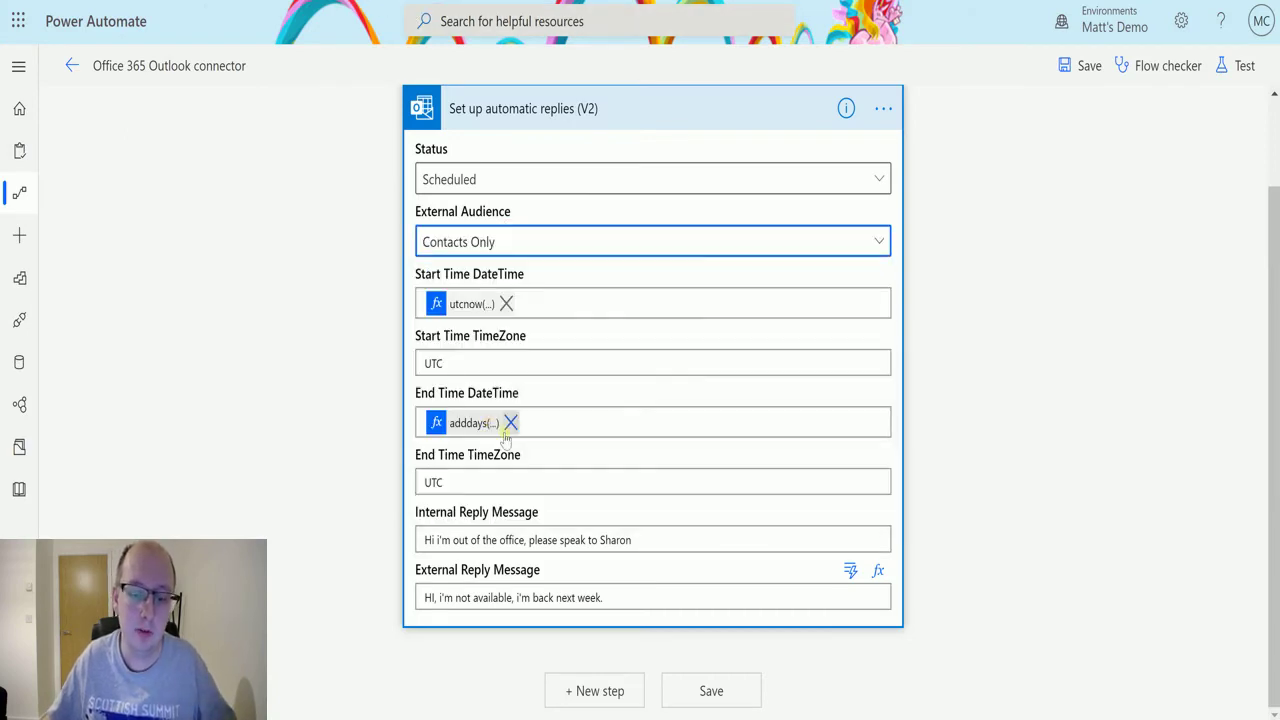
Step: Save and manually test the flow, and reload Outlook to check the contacts-only option and external reply message
left_click(1238, 66)
left_click(1040, 192)
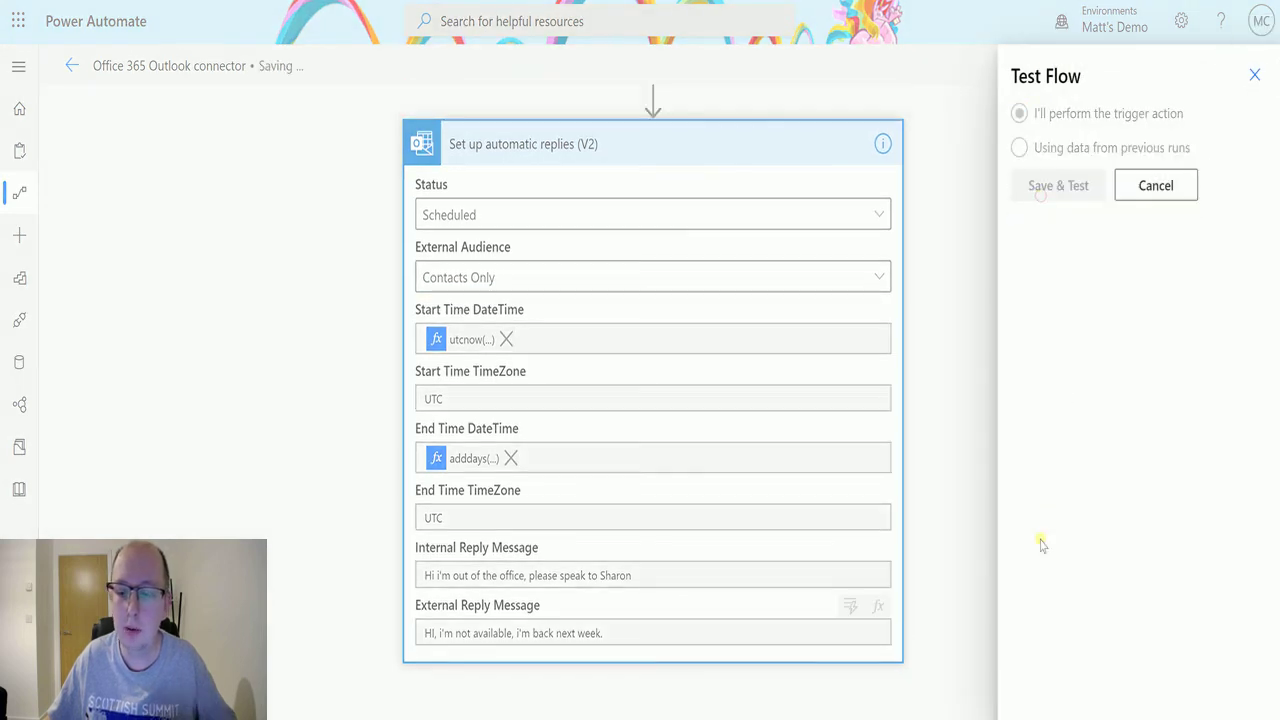
left_click(1060, 688)
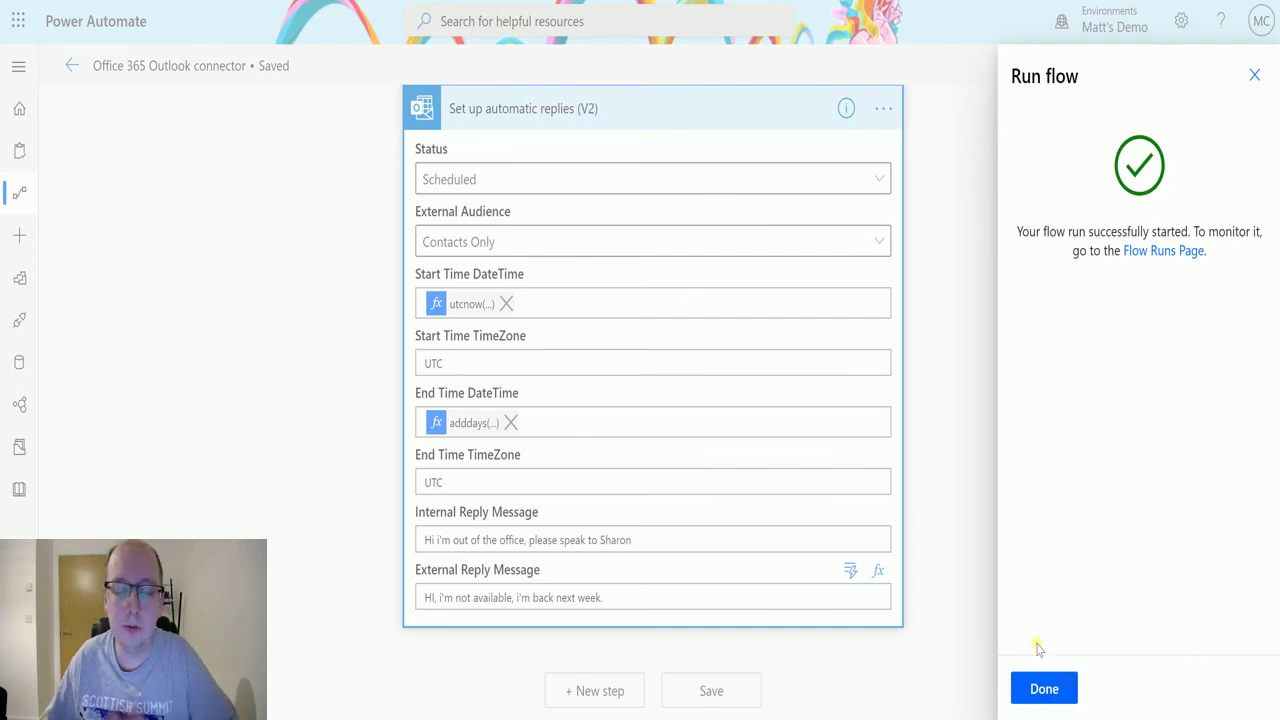
left_click(1044, 688)
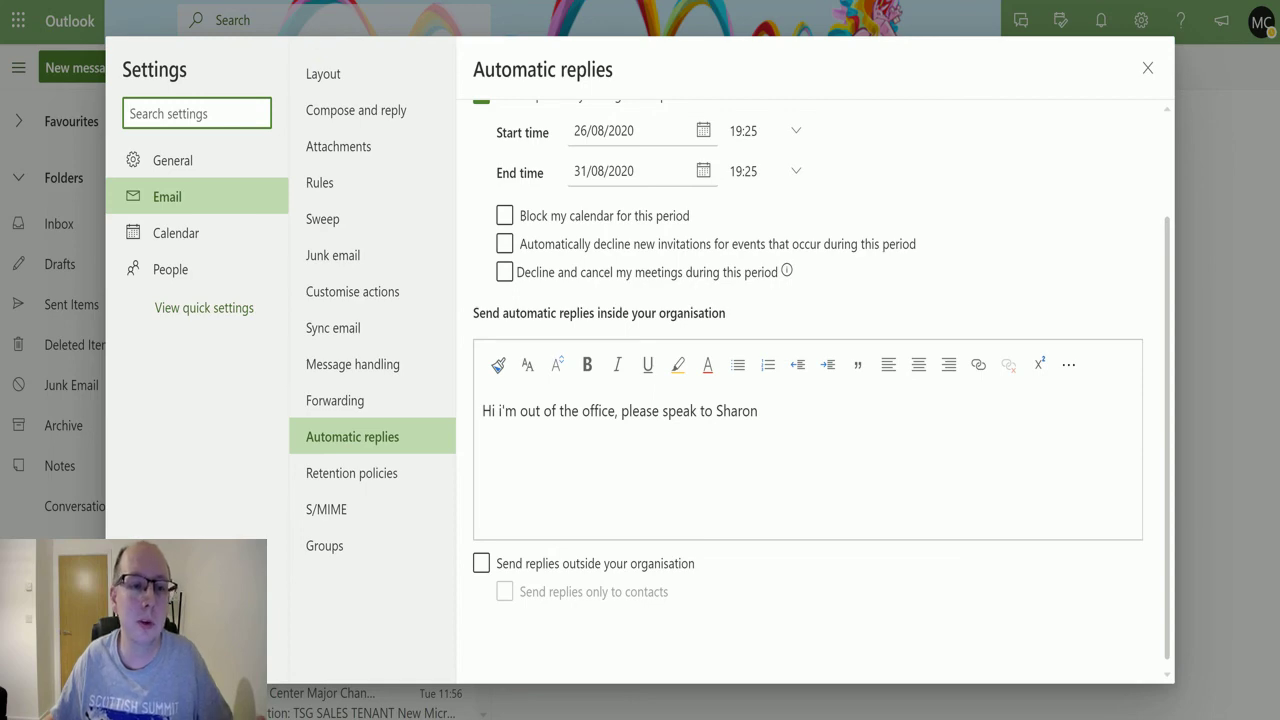
key("F5")
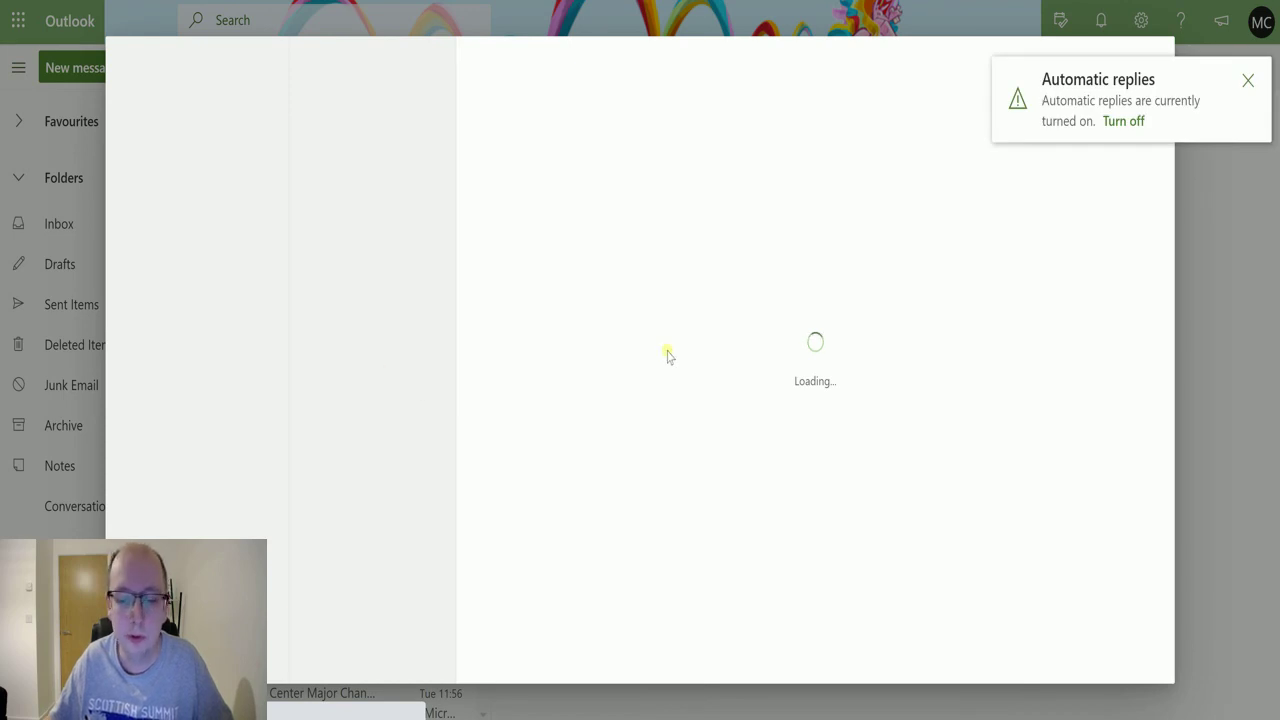
scroll(840, 200, "down", 4)
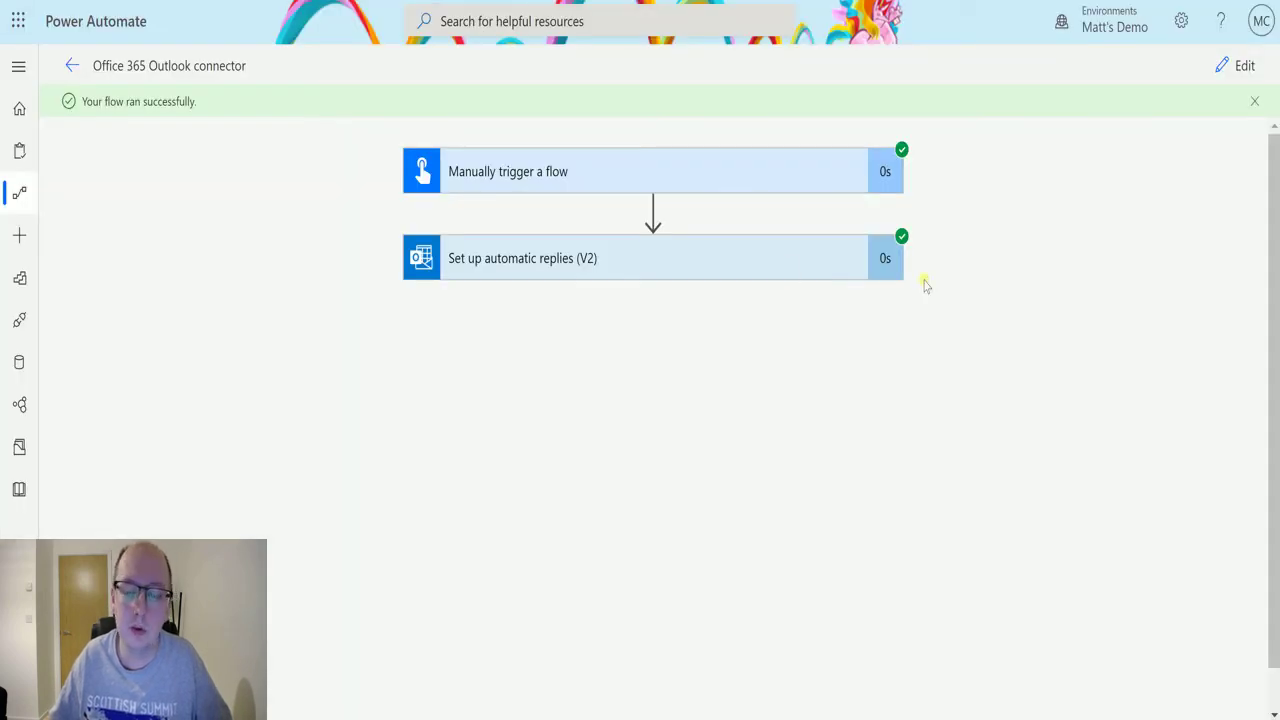
Step: In Power Automate, edit the flow to set the automatic replies action's Status to Disabled, and save and test it with a manual trigger
left_click(1238, 66)
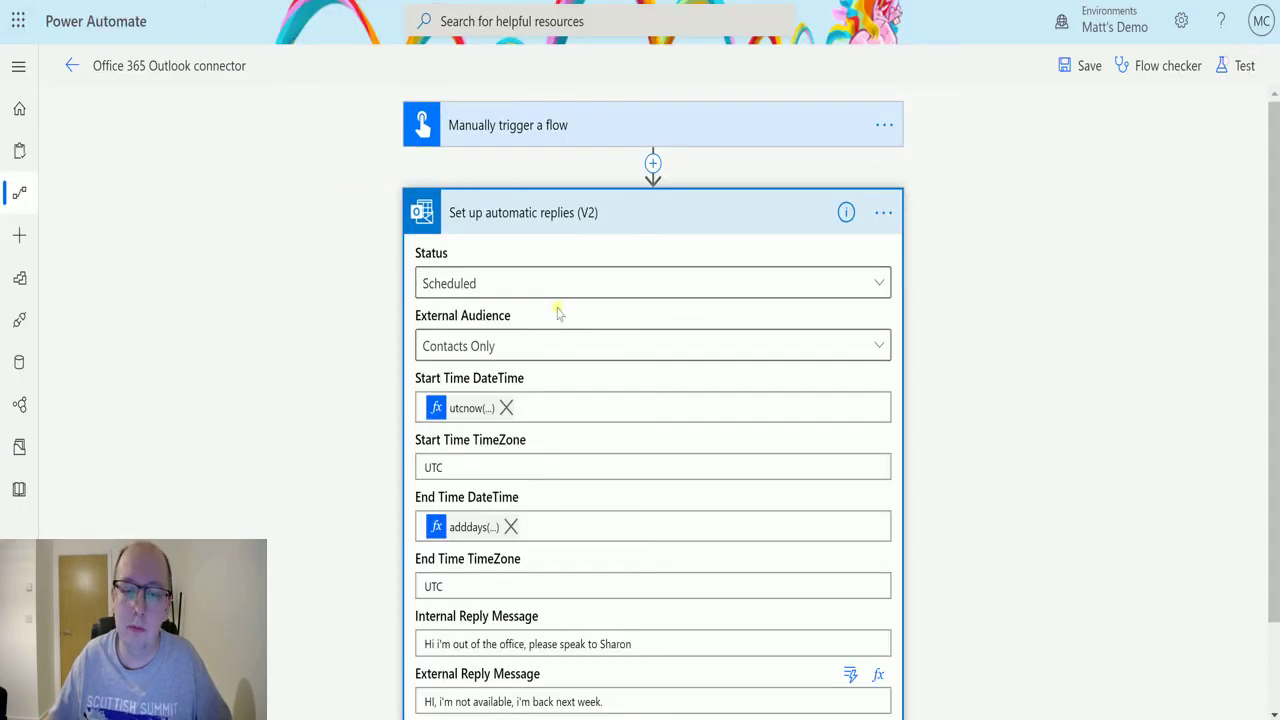
left_click(545, 290)
left_click(484, 440)
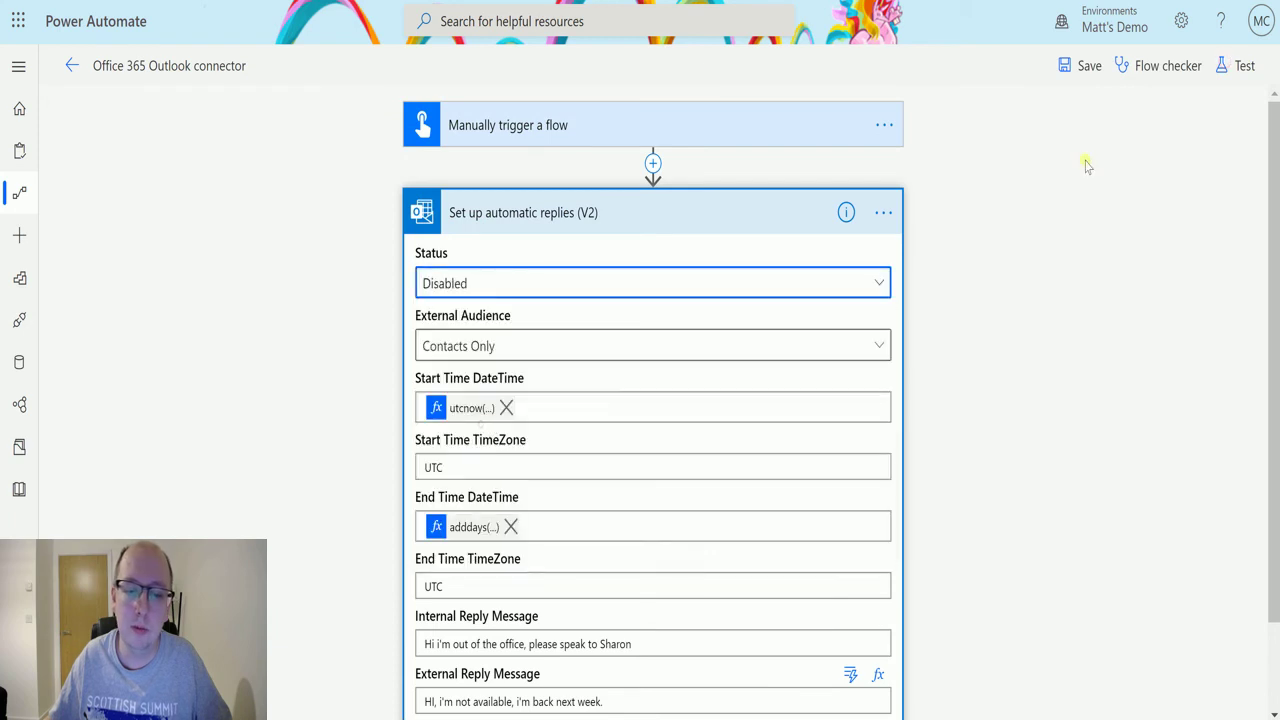
left_click(1240, 66)
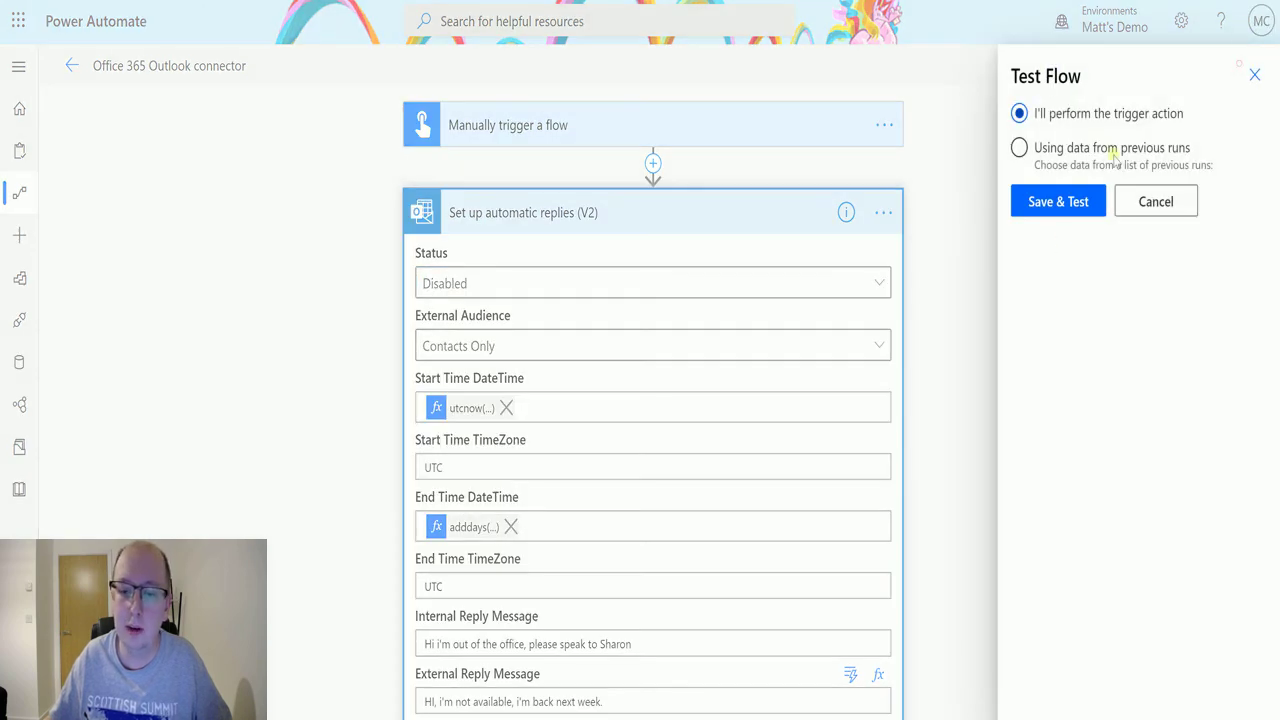
left_click(1072, 196)
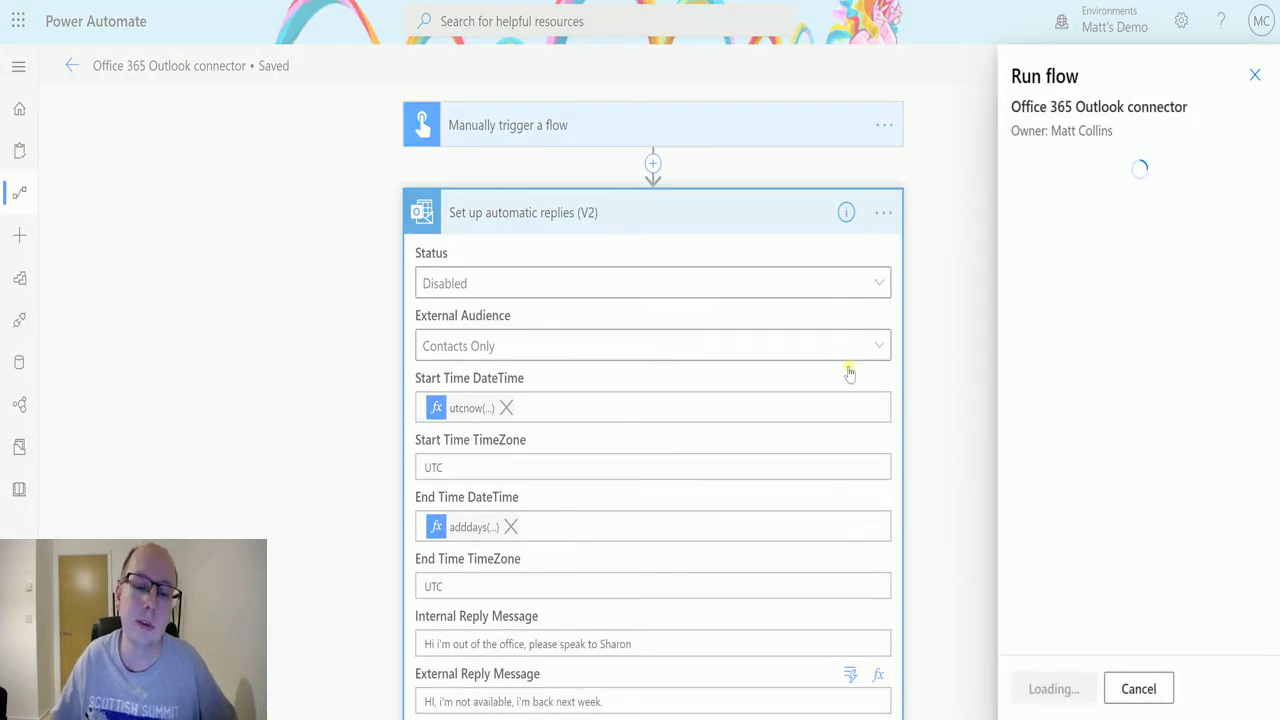
left_click(1066, 696)
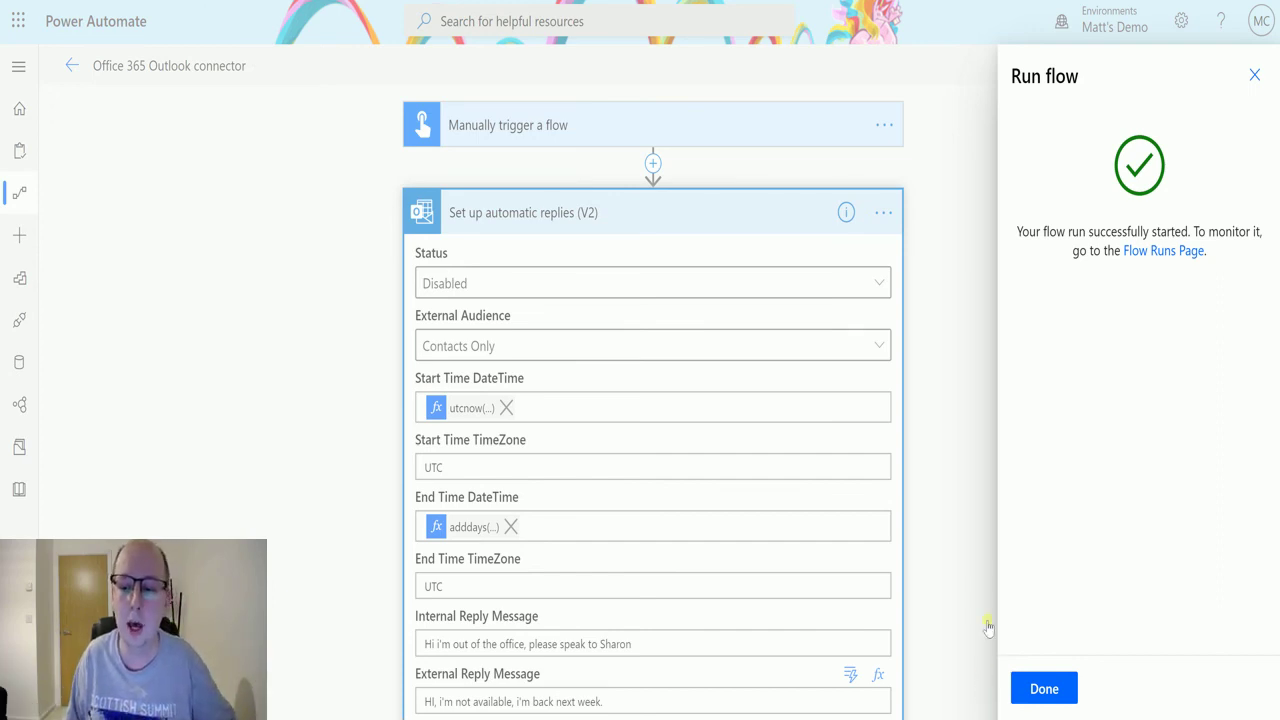
left_click(1054, 688)
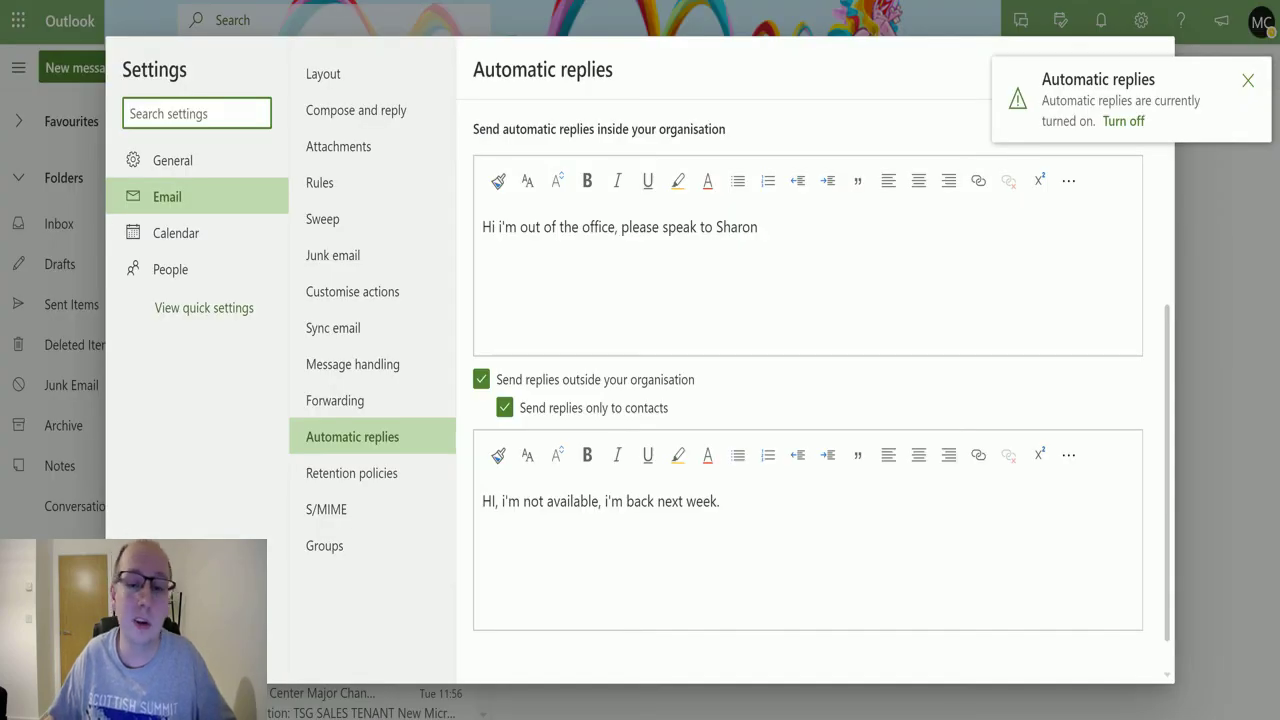
Step: Reload Outlook to check the automatic replies status, and review the Set up automatic replies (V2) run inputs in Power Automate
key("F5")
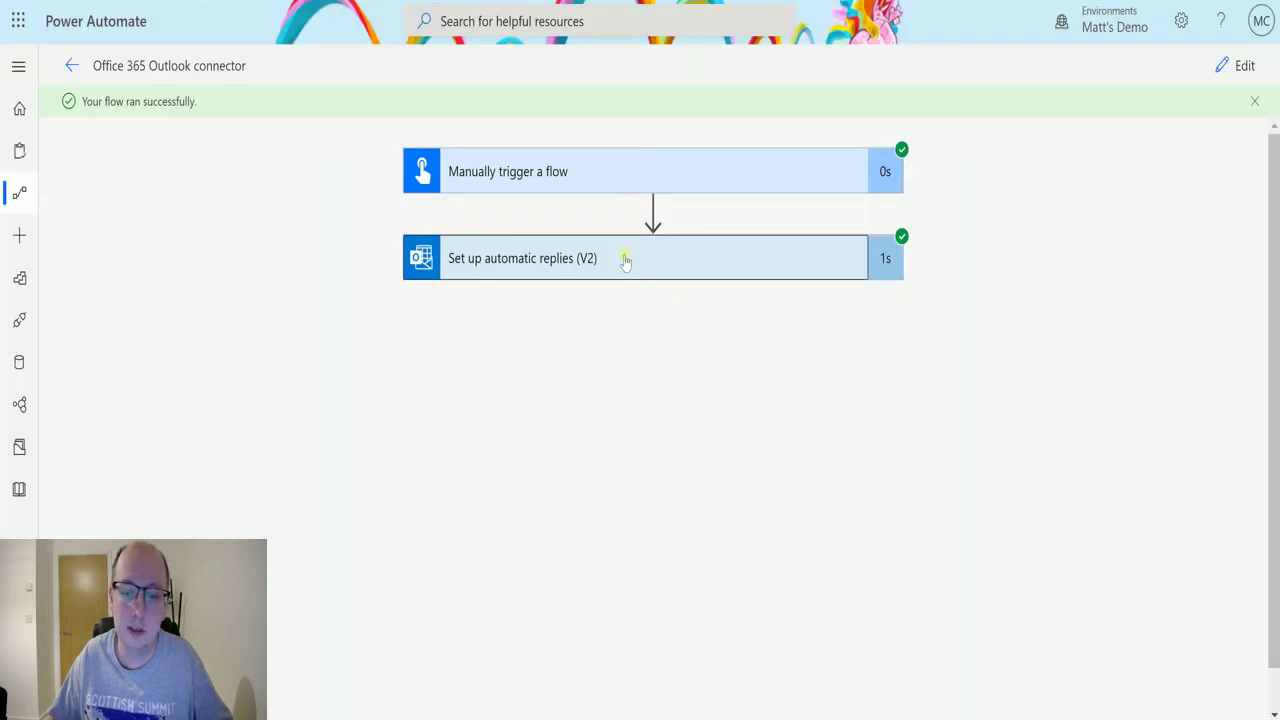
left_click(625, 259)
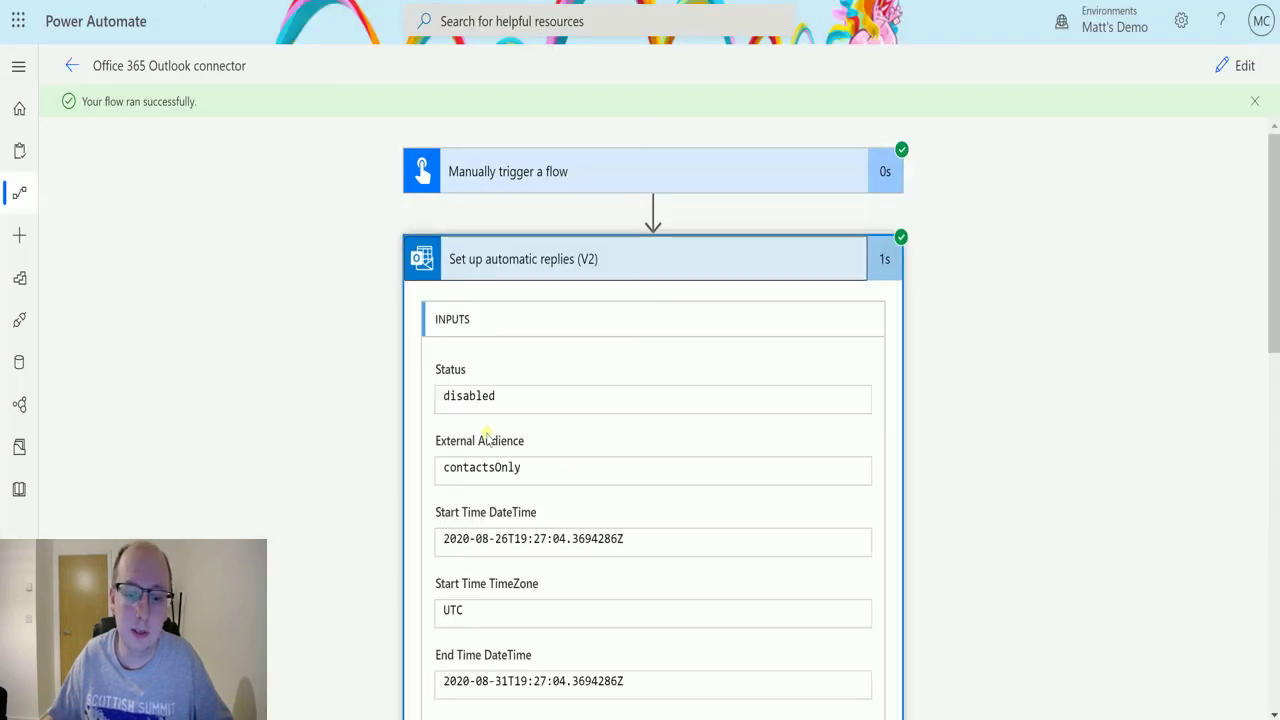